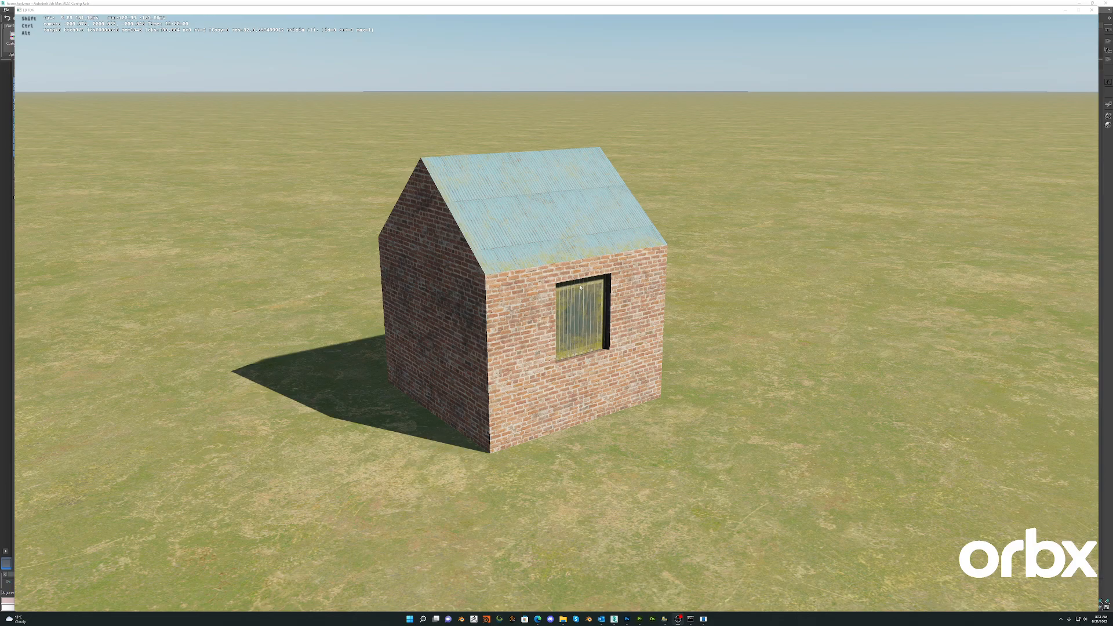
- Close the textured house preview, switch to Photoshop and examine the rows of the color palette texture
{"action": "left_click", "coordinate": [1092, 10]}
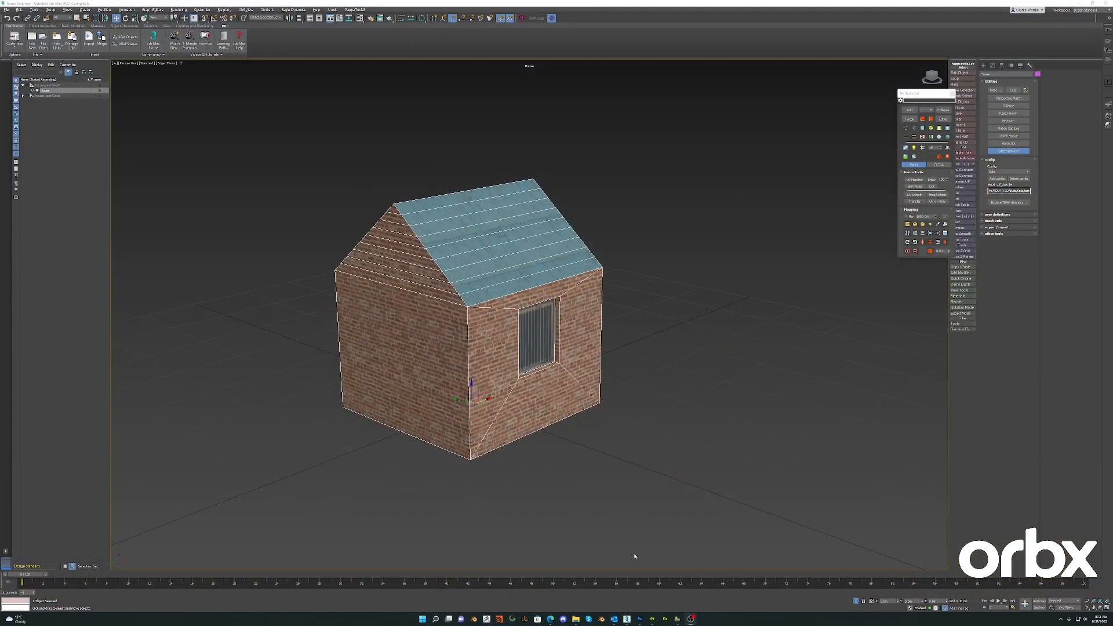
{"action": "mouse_move", "coordinate": [641, 622]}
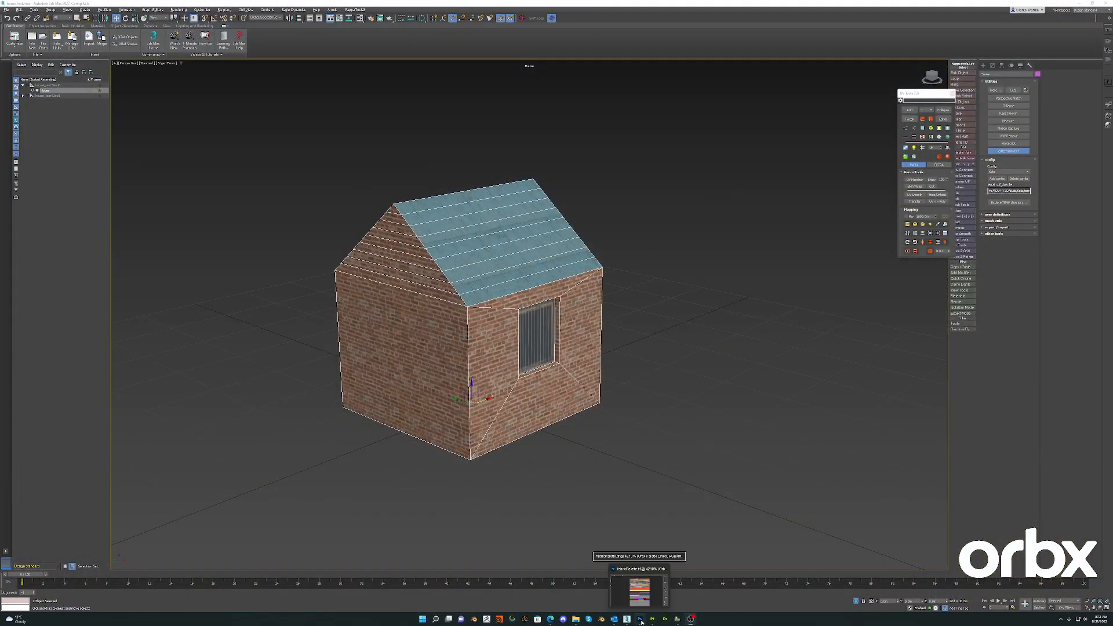
{"action": "left_click", "coordinate": [639, 591]}
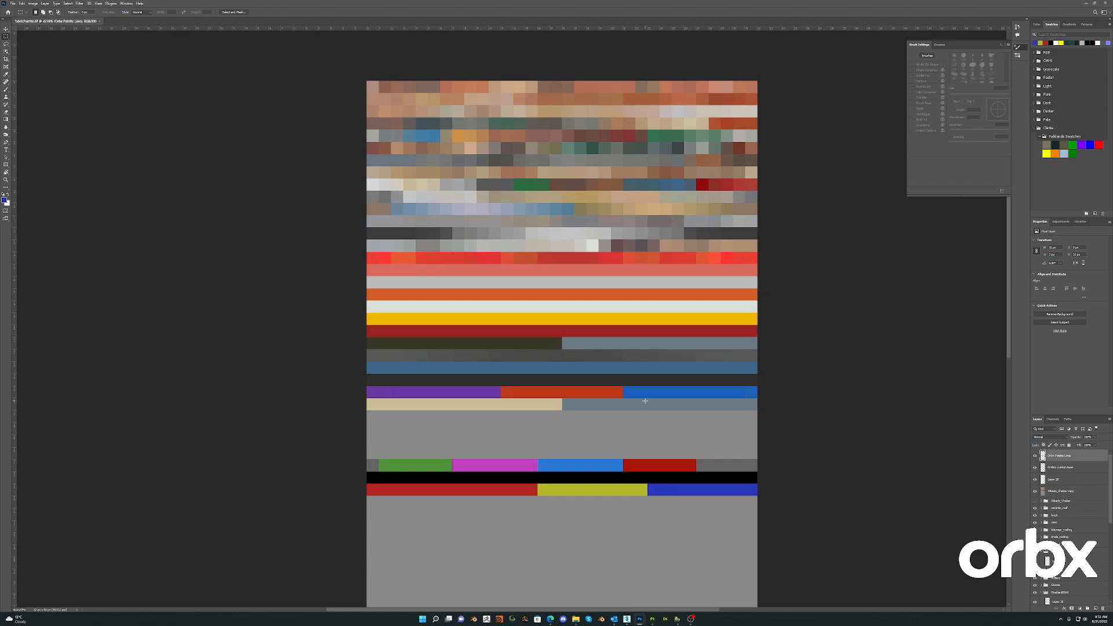
{"action": "scroll", "coordinate": [645, 401], "scroll_direction": "down", "scroll_amount": 2, "text": "alt"}
{"action": "left_click_drag", "start_coordinate": [648, 413], "coordinate": [642, 365]}
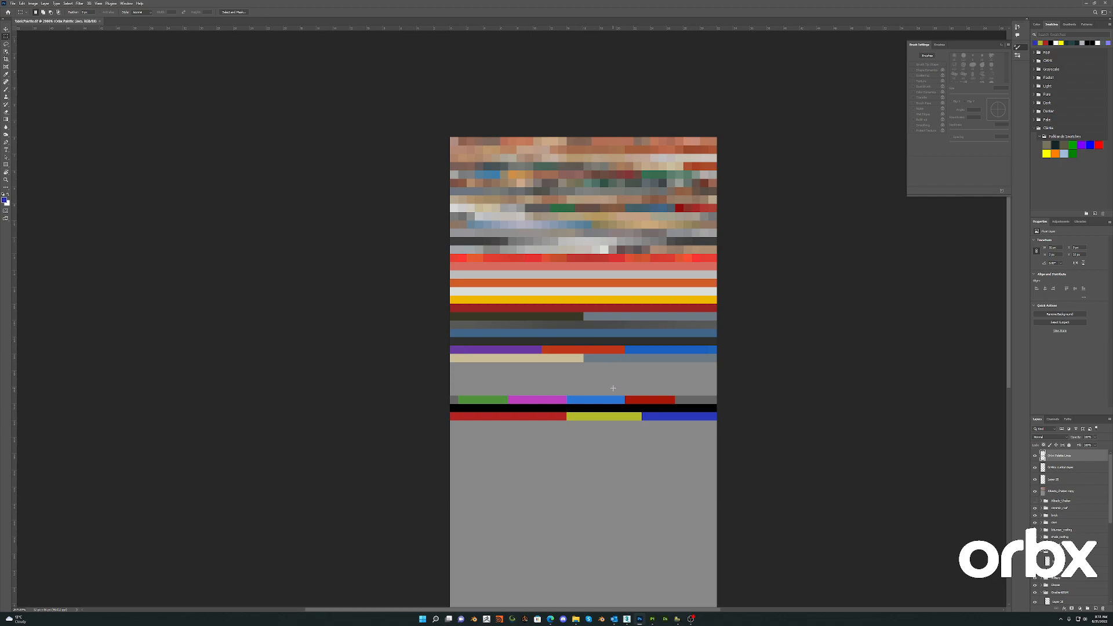
- Switch back to 3ds Max and examine the textured house model from several angles and distances
{"action": "left_click", "coordinate": [1087, 3]}
{"action": "scroll", "coordinate": [499, 351], "scroll_direction": "down", "scroll_amount": 1}
{"action": "mouse_move", "coordinate": [525, 352]}
{"action": "middle_mouse_down", "text": "alt"}
{"action": "mouse_move", "coordinate": [450, 351]}
{"action": "mouse_move", "coordinate": [516, 349]}
{"action": "mouse_move", "coordinate": [529, 367]}
{"action": "middle_mouse_up", "text": "alt"}
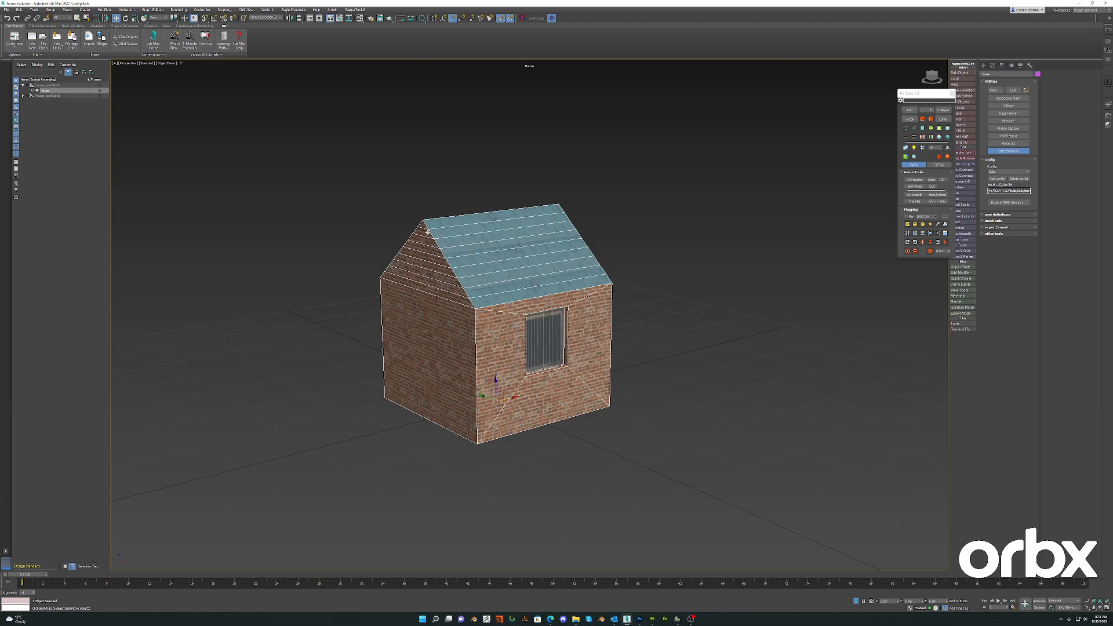
{"action": "middle_click_drag", "start_coordinate": [507, 355], "coordinate": [523, 408], "text": "alt"}
{"action": "scroll", "coordinate": [512, 357], "scroll_direction": "down", "scroll_amount": 6}
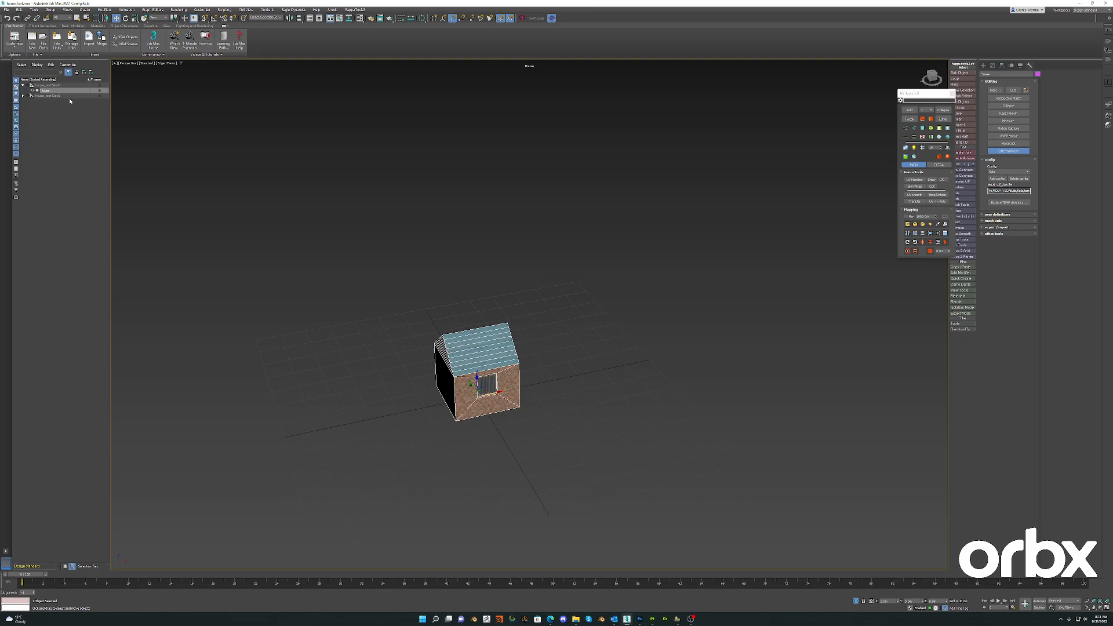
{"action": "scroll", "coordinate": [489, 380], "scroll_direction": "up", "scroll_amount": 7}
{"action": "scroll", "coordinate": [466, 378], "scroll_direction": "down", "scroll_amount": 2}
{"action": "mouse_move", "coordinate": [463, 376]}
{"action": "middle_mouse_down", "text": "alt"}
{"action": "mouse_move", "coordinate": [478, 361]}
{"action": "mouse_move", "coordinate": [474, 392]}
{"action": "mouse_move", "coordinate": [467, 371]}
{"action": "middle_mouse_up", "text": "alt"}
{"action": "scroll", "coordinate": [465, 367], "scroll_direction": "down", "scroll_amount": 5}
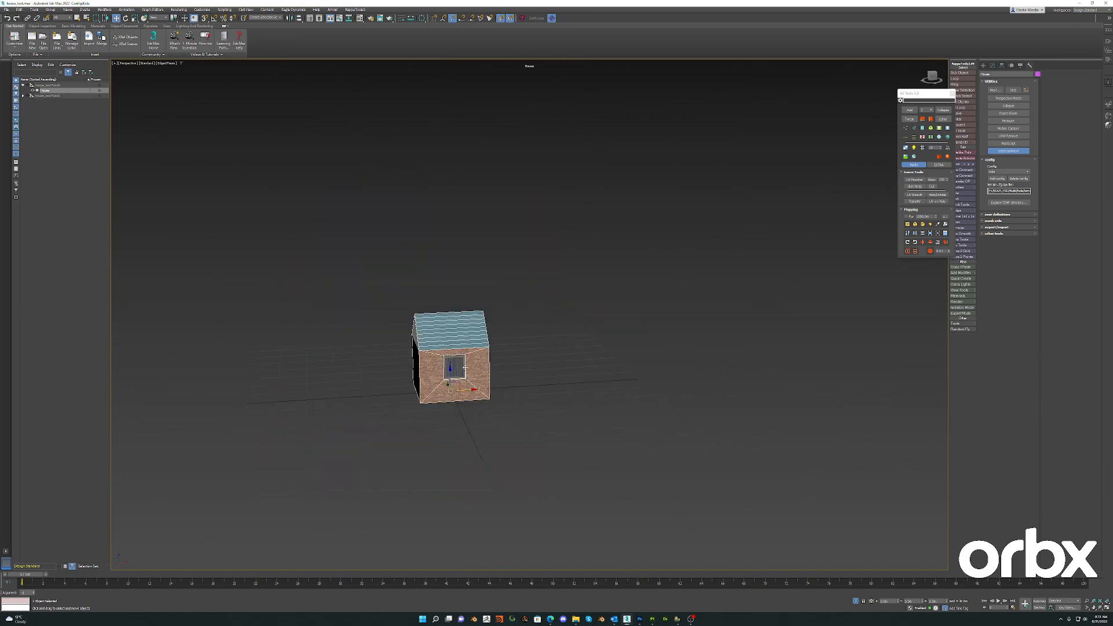
{"action": "left_click_drag", "start_coordinate": [471, 390], "coordinate": [709, 377], "text": "shift"}
{"action": "left_click", "coordinate": [557, 334]}
{"action": "middle_click_drag", "start_coordinate": [702, 378], "coordinate": [677, 381], "text": "alt"}
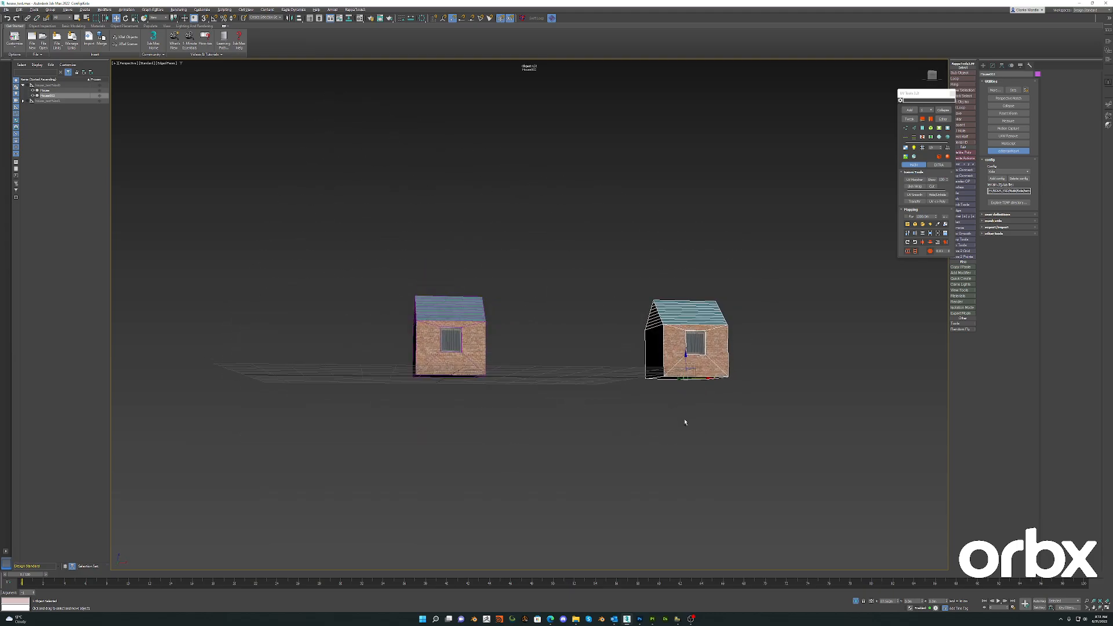
{"action": "key", "text": "Delete"}
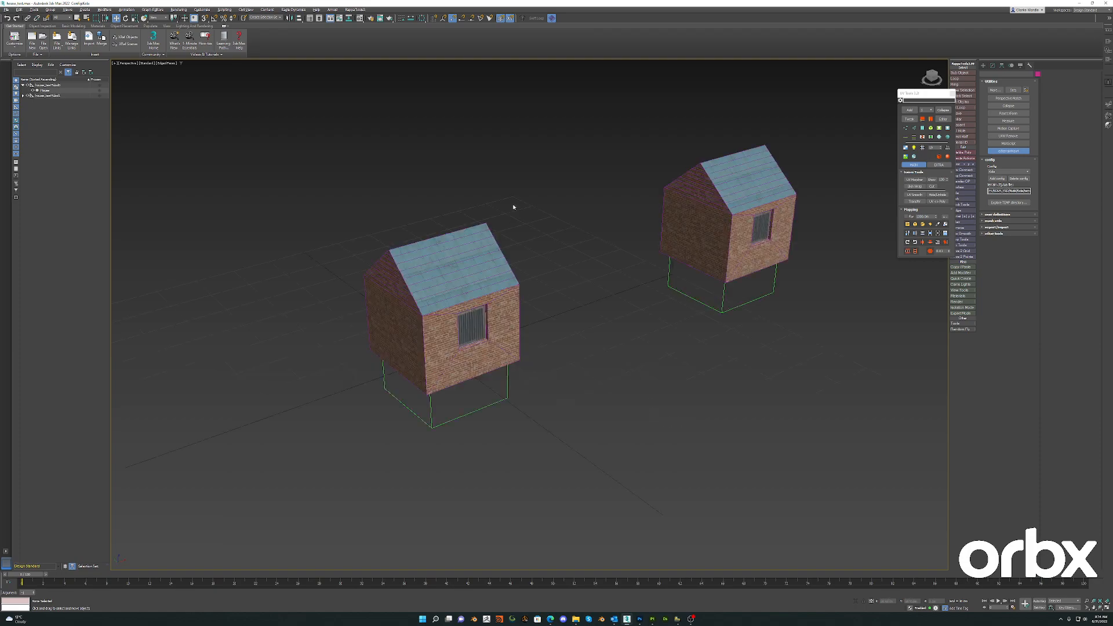
- Isolate the nearer house together with its helper in the viewport
{"action": "middle_click_drag", "start_coordinate": [759, 222], "coordinate": [665, 259]}
{"action": "left_click_drag", "start_coordinate": [725, 243], "coordinate": [536, 402]}
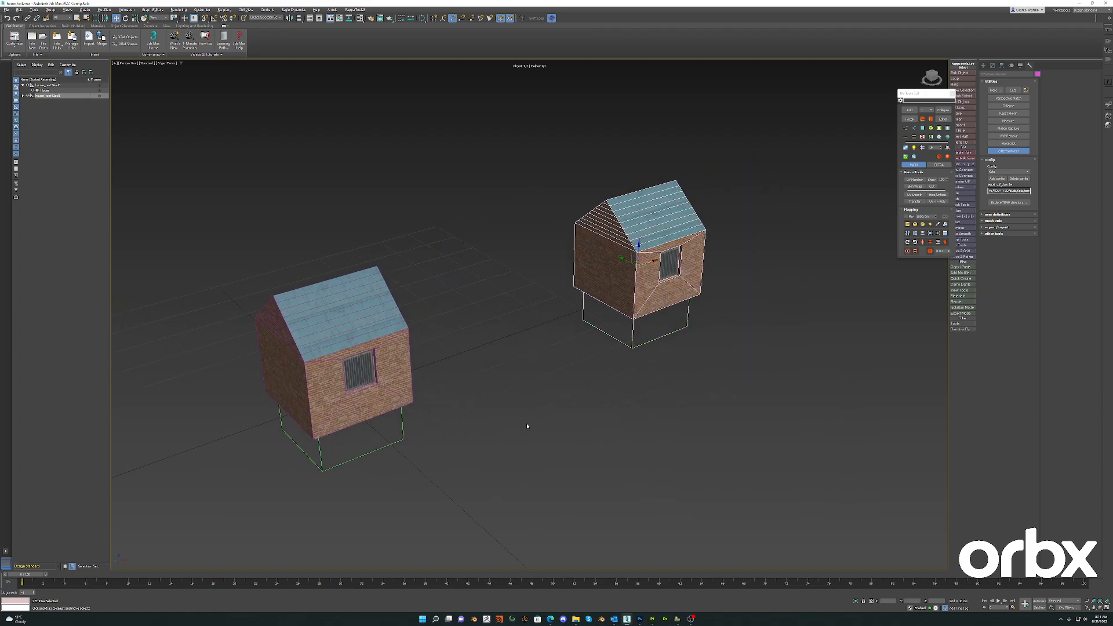
{"action": "left_click", "coordinate": [687, 223]}
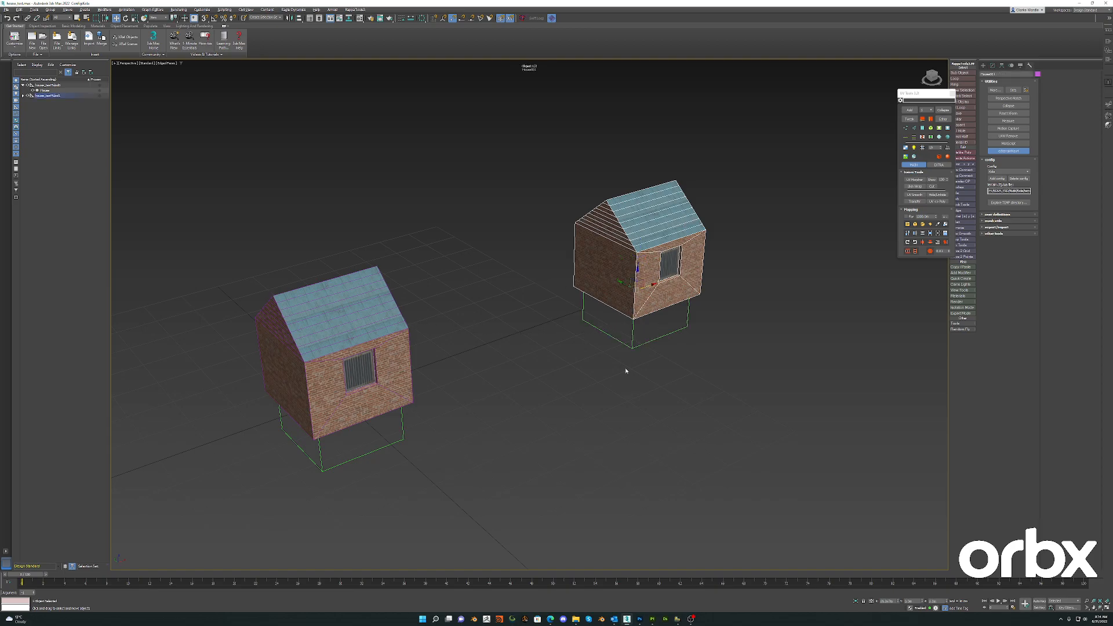
{"action": "middle_click_drag", "start_coordinate": [446, 396], "coordinate": [649, 272]}
{"action": "left_click", "coordinate": [433, 348]}
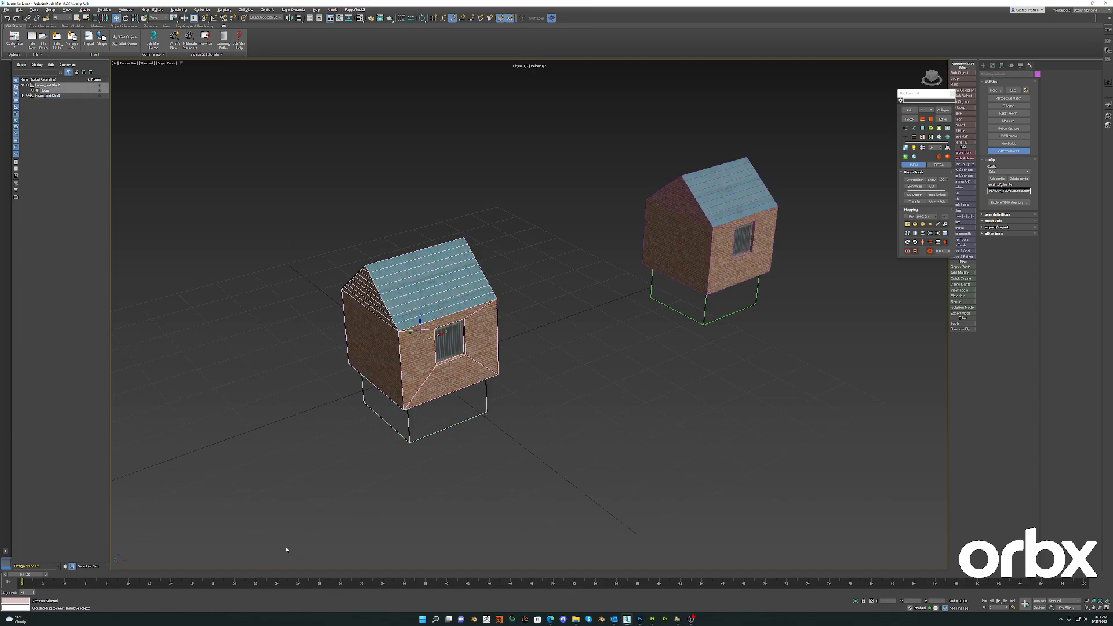
{"action": "key", "text": "alt+q"}
{"action": "scroll", "coordinate": [548, 361], "scroll_direction": "down", "scroll_amount": 6}
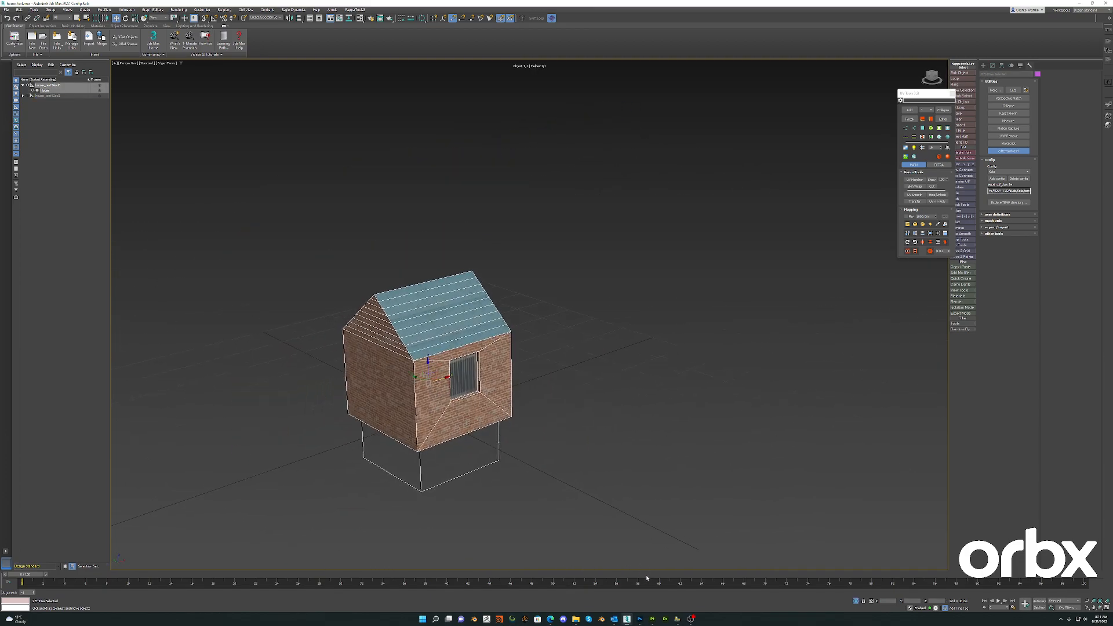
- Switch to Photoshop, open the red house mask texture and display its color channels
{"action": "left_click", "coordinate": [640, 619]}
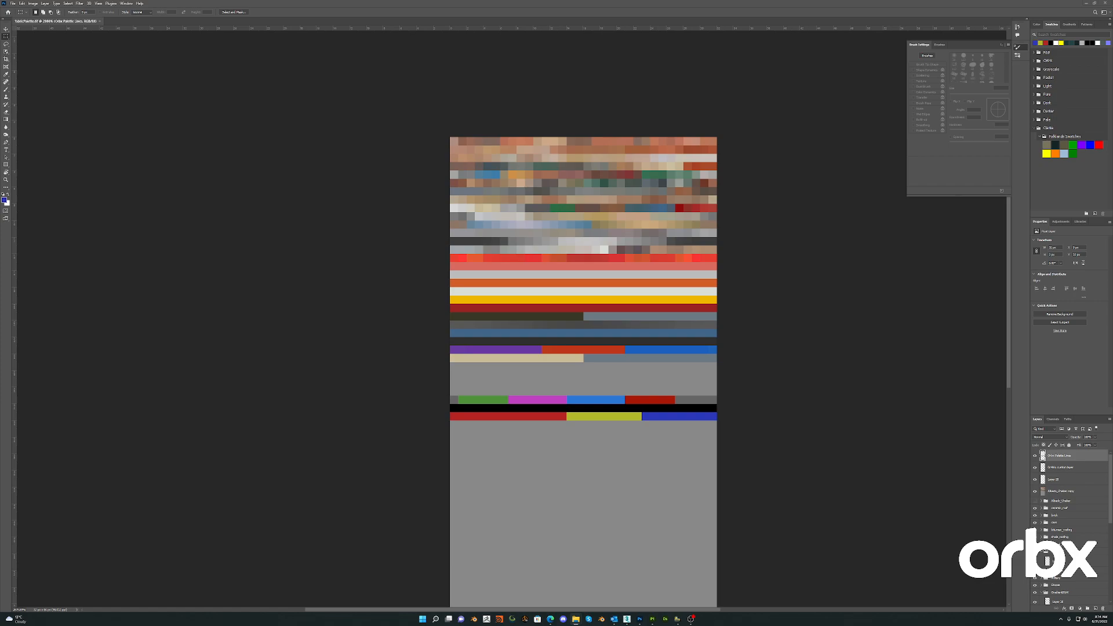
{"action": "left_click_drag", "start_coordinate": [1112, 95], "coordinate": [688, 21]}
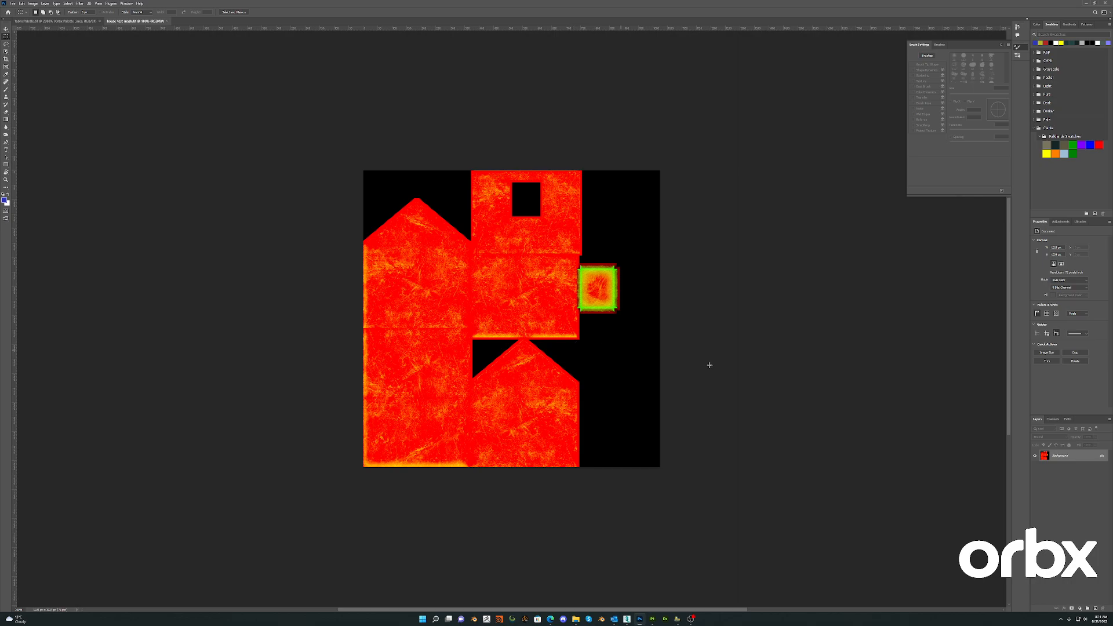
{"action": "left_click", "coordinate": [1053, 419]}
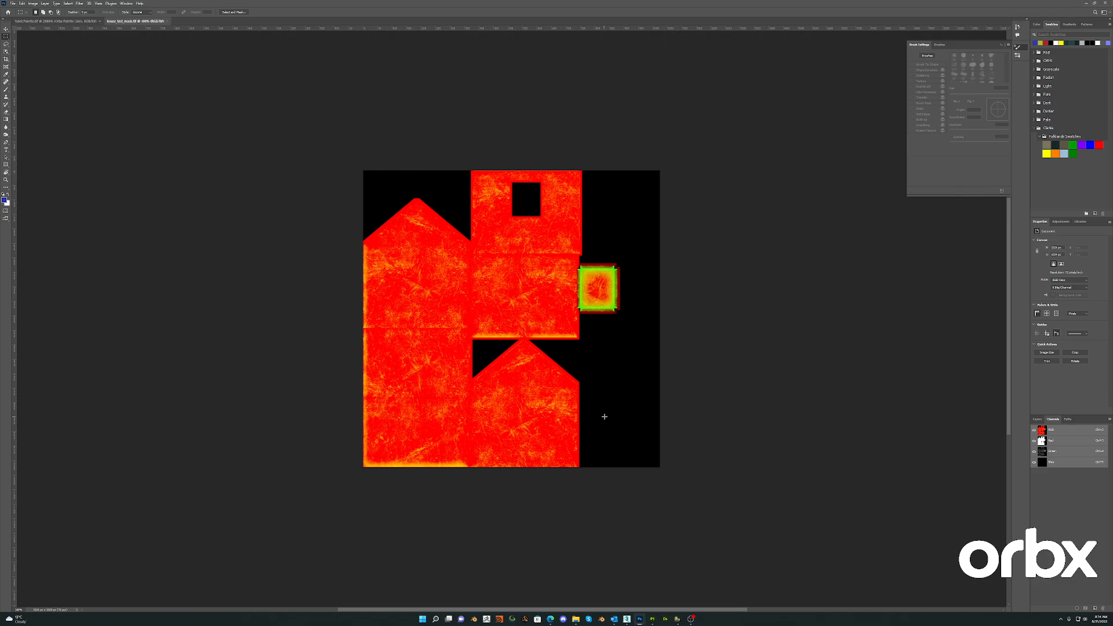
- Return to 3ds Max and put the house mesh into polygon editing mode
{"action": "left_click", "coordinate": [1094, 3]}
{"action": "left_click", "coordinate": [863, 199]}
{"action": "middle_click_drag", "start_coordinate": [402, 378], "coordinate": [406, 355], "text": "alt"}
{"action": "middle_click_drag", "start_coordinate": [337, 309], "coordinate": [353, 314]}
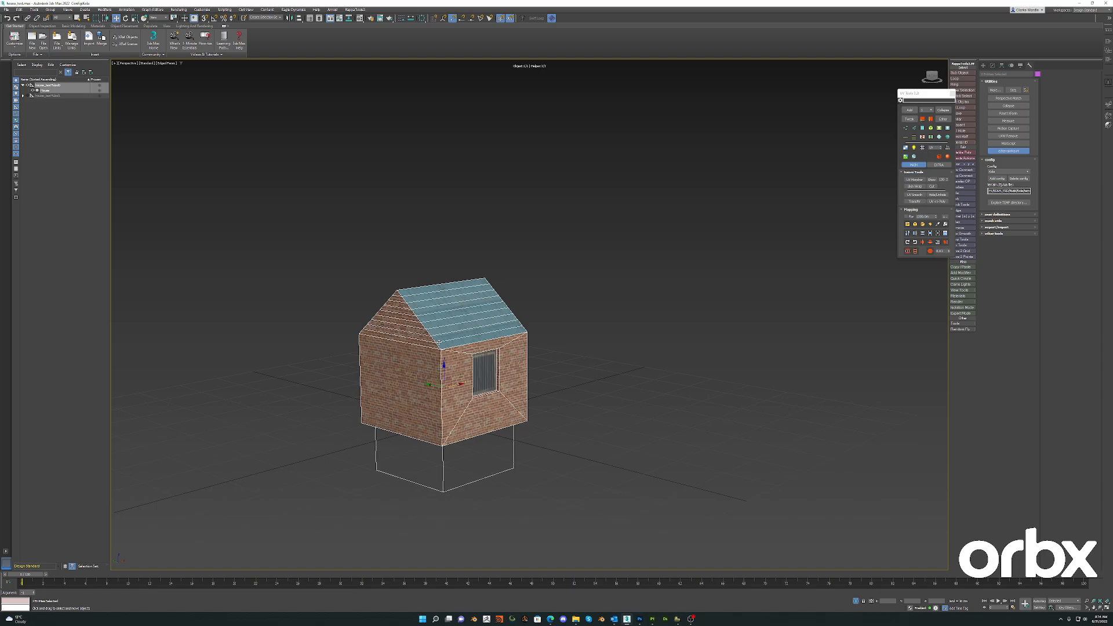
{"action": "scroll", "coordinate": [444, 343], "scroll_direction": "up", "scroll_amount": 3}
{"action": "scroll", "coordinate": [454, 342], "scroll_direction": "down", "scroll_amount": 4}
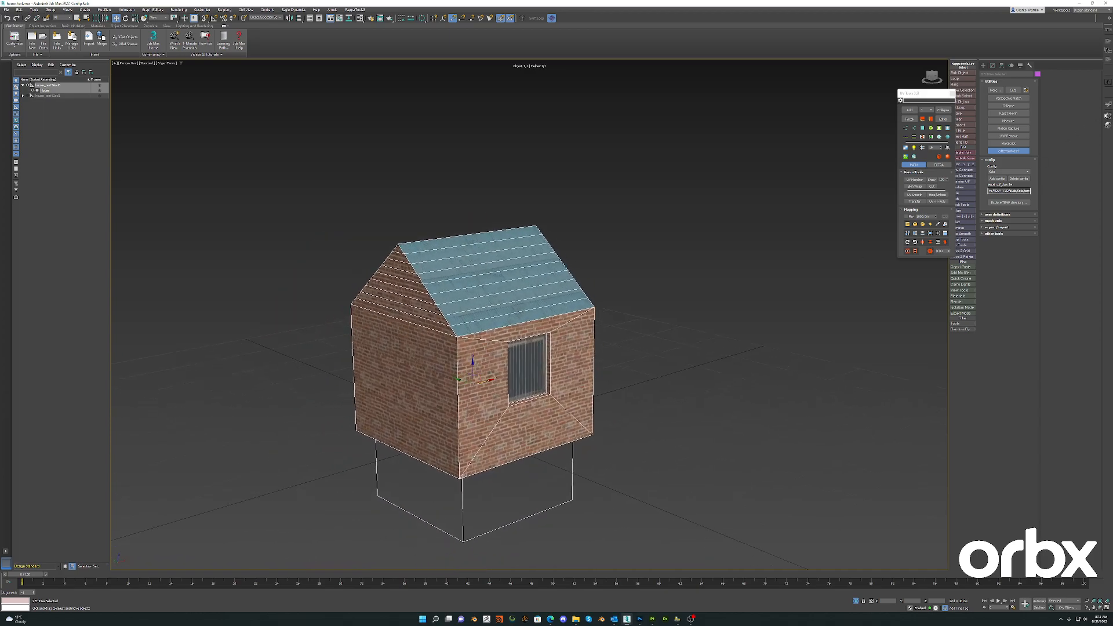
{"action": "left_click", "coordinate": [416, 319]}
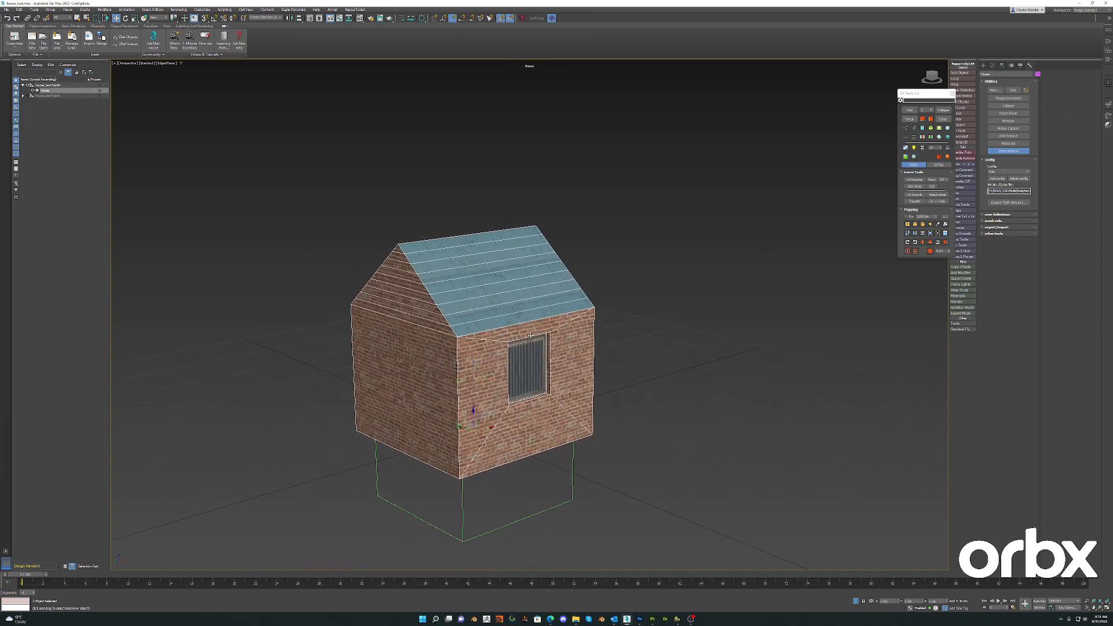
{"action": "key", "text": "4"}
- Select alternating strips on the roof, the lowest strip of the gable and the side wall below it, with selected faces shaded
{"action": "left_click", "coordinate": [504, 311]}
{"action": "left_click", "coordinate": [477, 277], "text": "ctrl"}
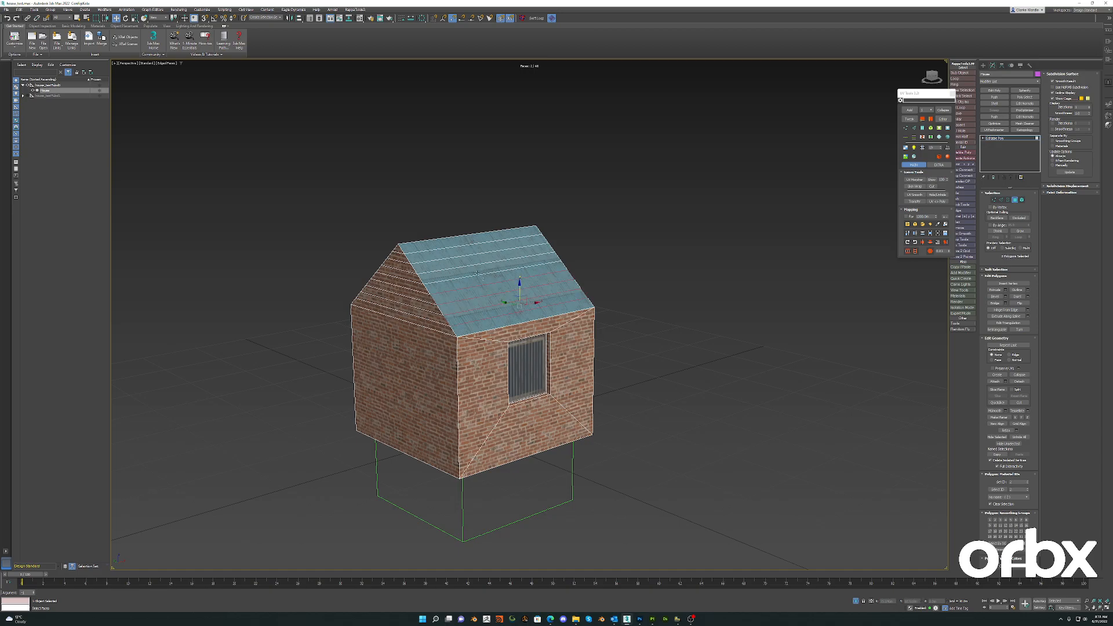
{"action": "key", "text": "F2"}
{"action": "left_click", "coordinate": [477, 269], "text": "ctrl"}
{"action": "left_click", "coordinate": [472, 250], "text": "ctrl"}
{"action": "middle_click_drag", "start_coordinate": [464, 281], "coordinate": [485, 304], "text": "alt"}
{"action": "left_click", "coordinate": [467, 320], "text": "ctrl"}
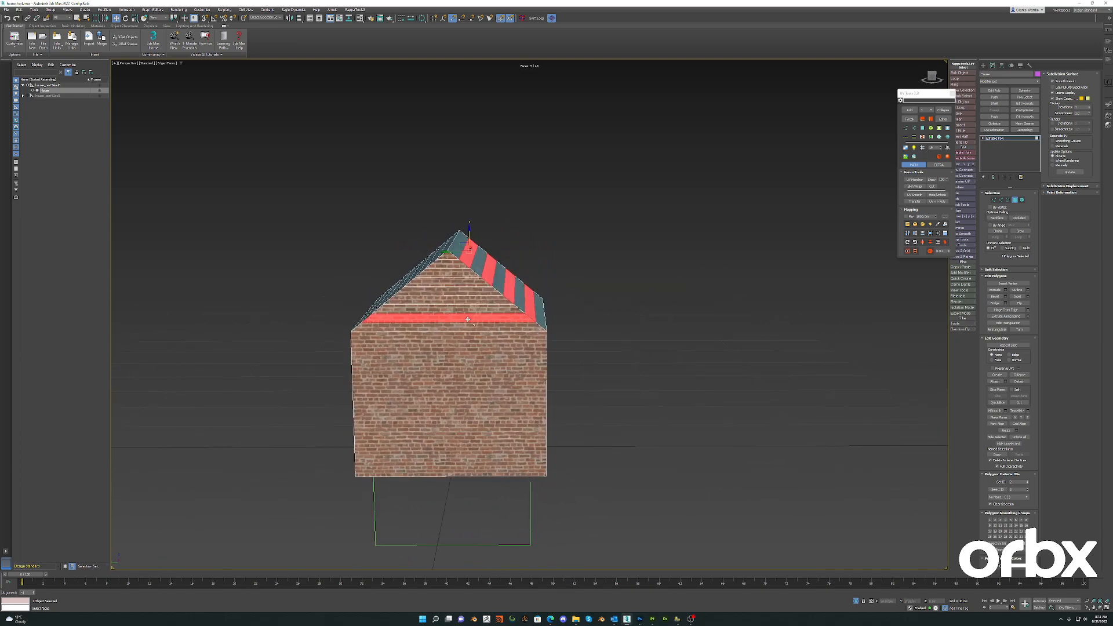
{"action": "left_click", "coordinate": [471, 358], "text": "ctrl"}
{"action": "middle_click_drag", "start_coordinate": [539, 383], "coordinate": [513, 390], "text": "alt"}
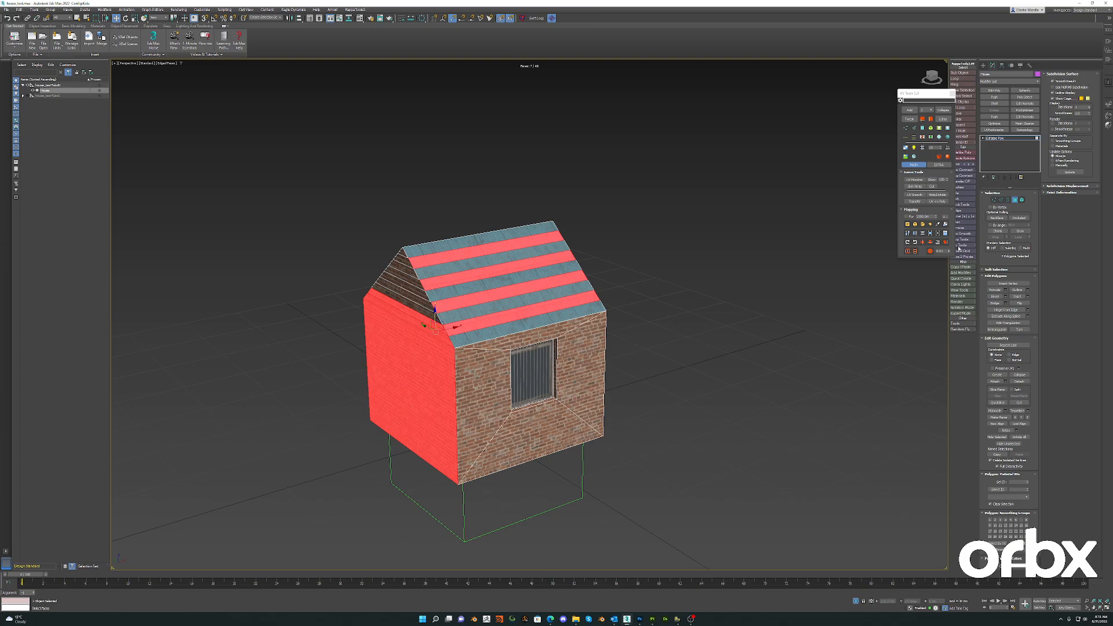
- Detach the selected polygons as a separate, newly named object, with the clone option off
{"action": "left_click", "coordinate": [1019, 382]}
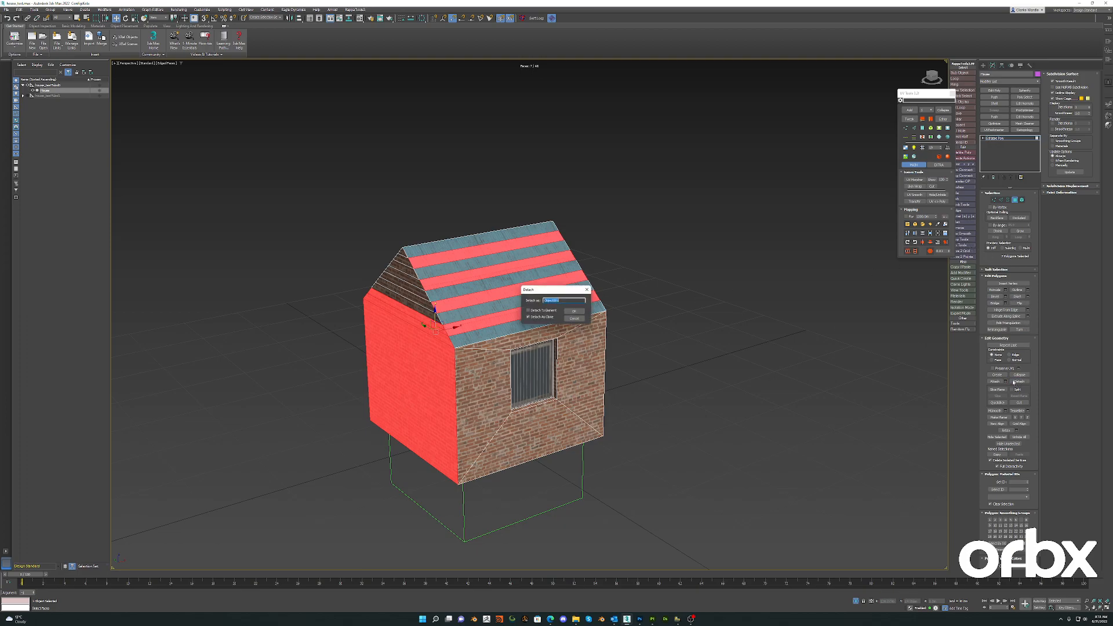
{"action": "left_click", "coordinate": [539, 318]}
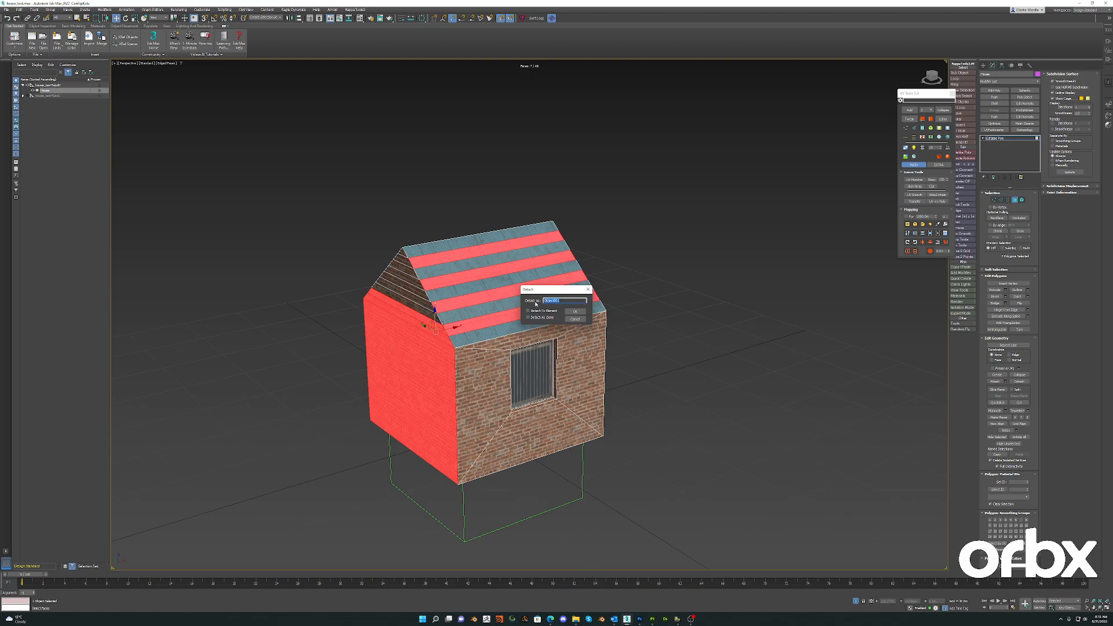
{"action": "type", "text": "blue_P"}
{"action": "left_click", "coordinate": [573, 313]}
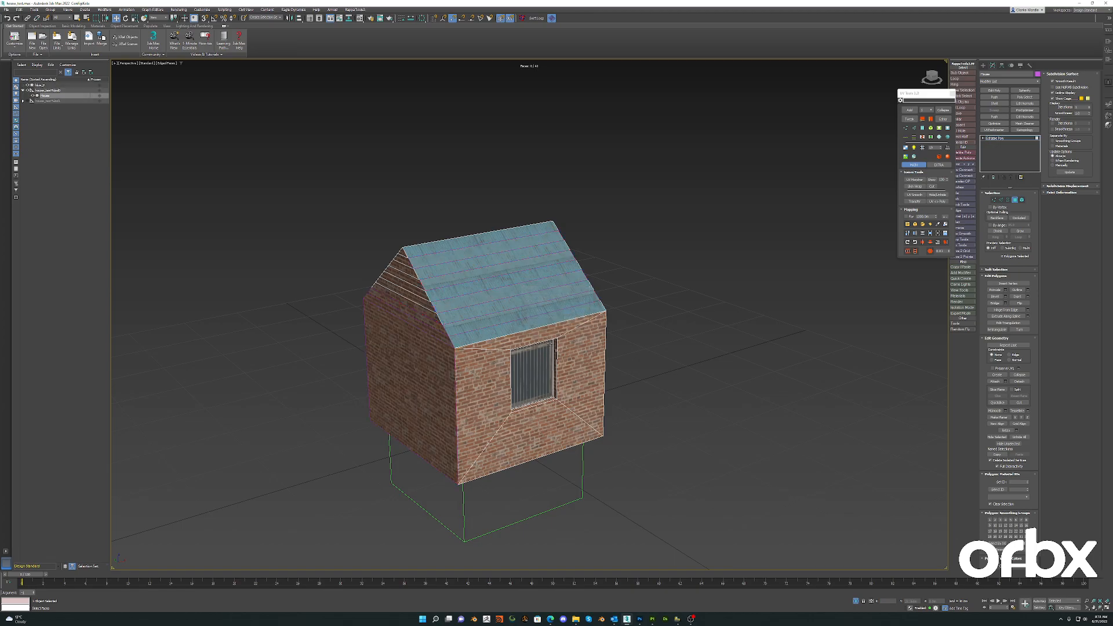
- Select the detached piece and place it under the house's parent node in the scene hierarchy
{"action": "middle_click_drag", "start_coordinate": [541, 317], "coordinate": [505, 316], "text": "alt"}
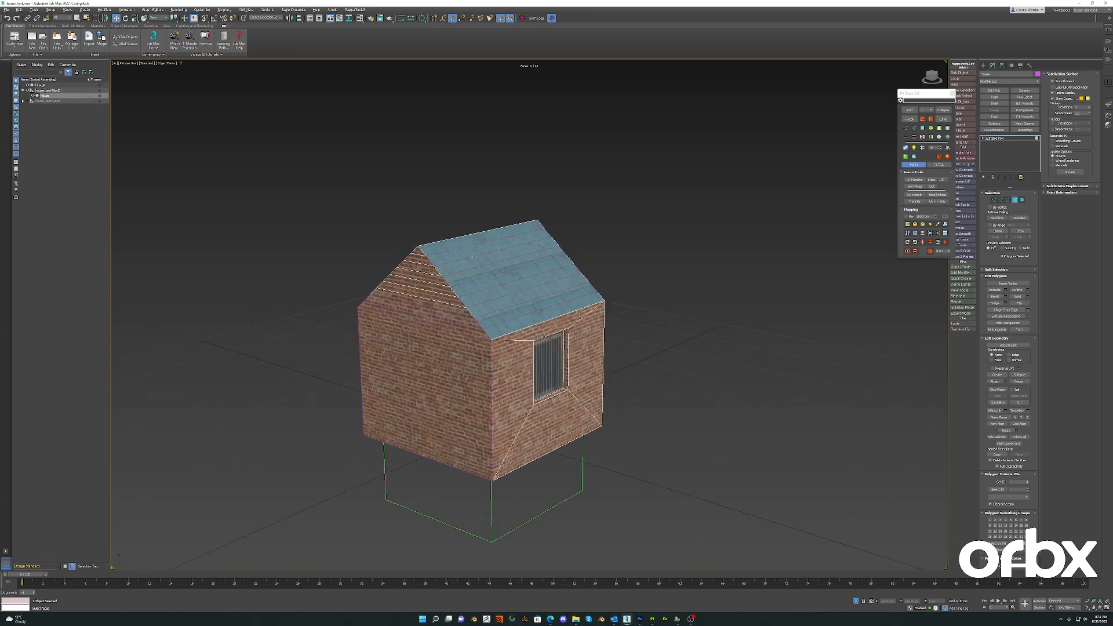
{"action": "left_click", "coordinate": [41, 85]}
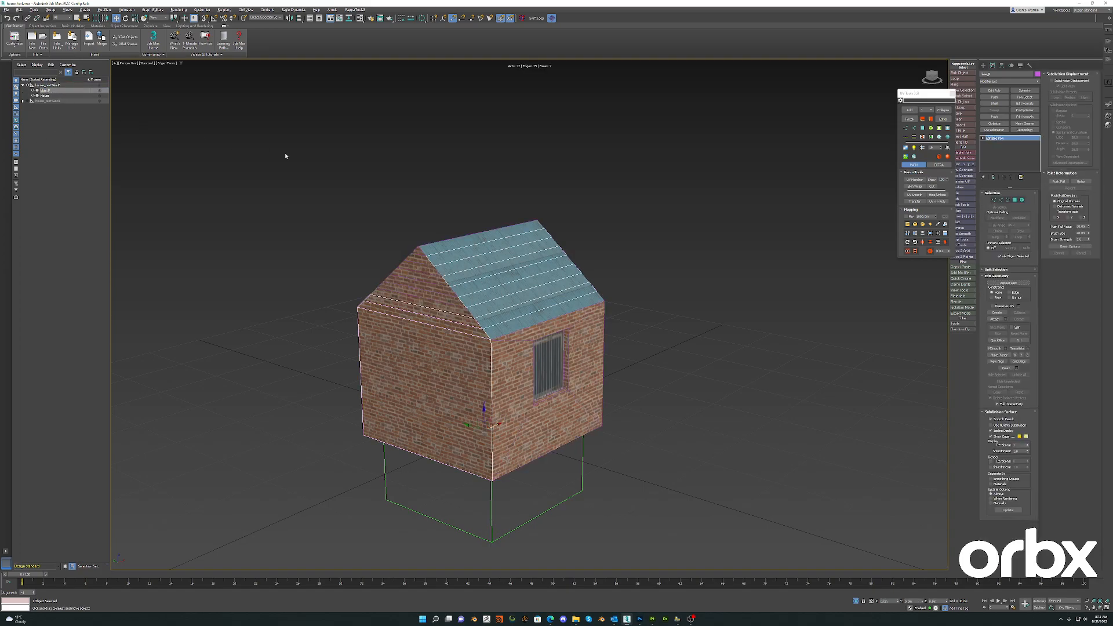
{"action": "middle_click_drag", "start_coordinate": [515, 326], "coordinate": [528, 321], "text": "alt"}
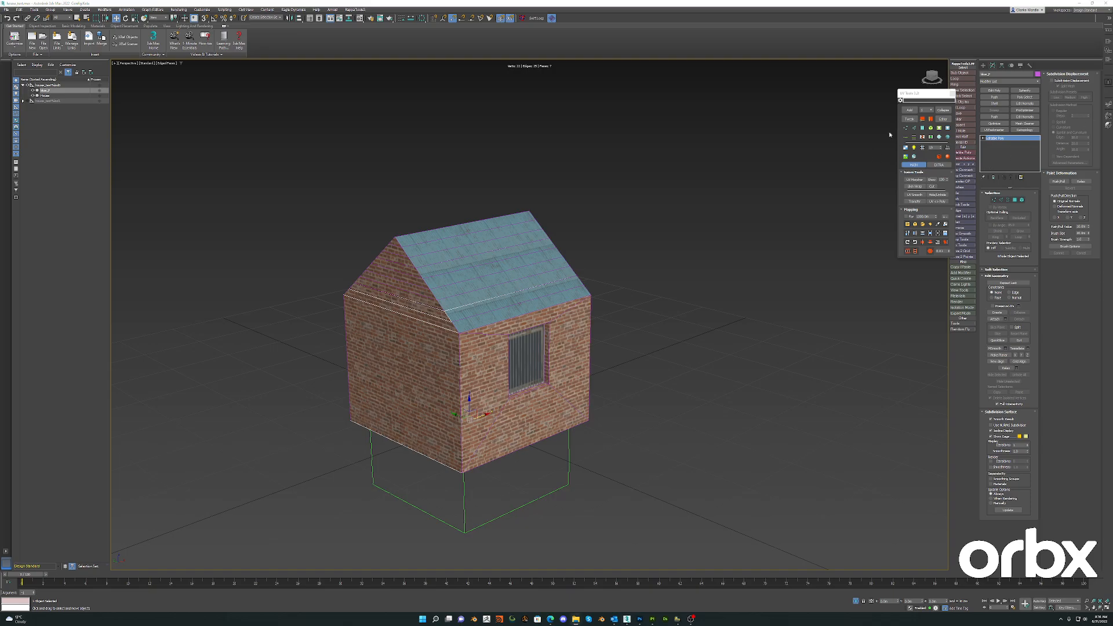
- Apply an unwrap to the detached piece and open its UVs in an enlarged UVW editor
{"action": "left_click_drag", "start_coordinate": [928, 92], "coordinate": [868, 99]}
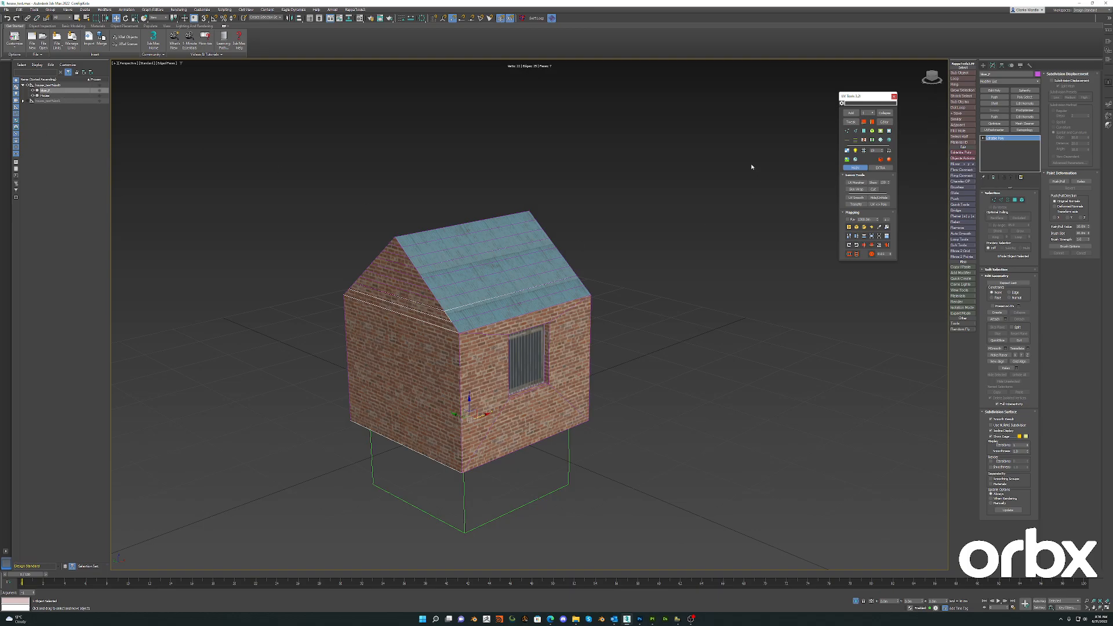
{"action": "left_click", "coordinate": [884, 122]}
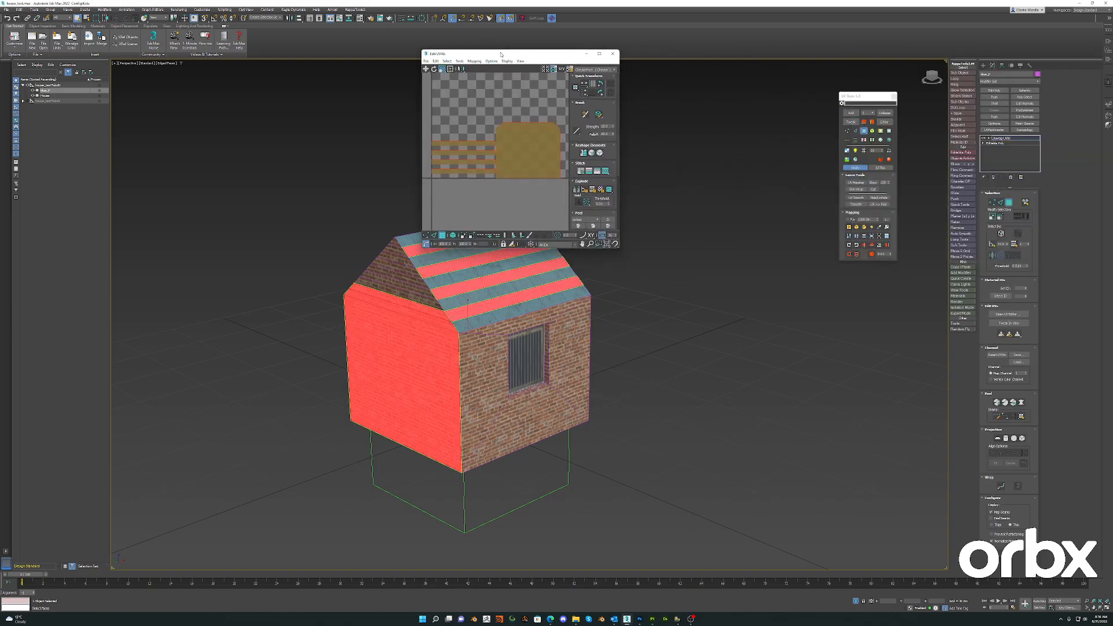
{"action": "left_click_drag", "start_coordinate": [625, 255], "coordinate": [790, 417]}
{"action": "scroll", "coordinate": [560, 269], "scroll_direction": "down", "scroll_amount": 10}
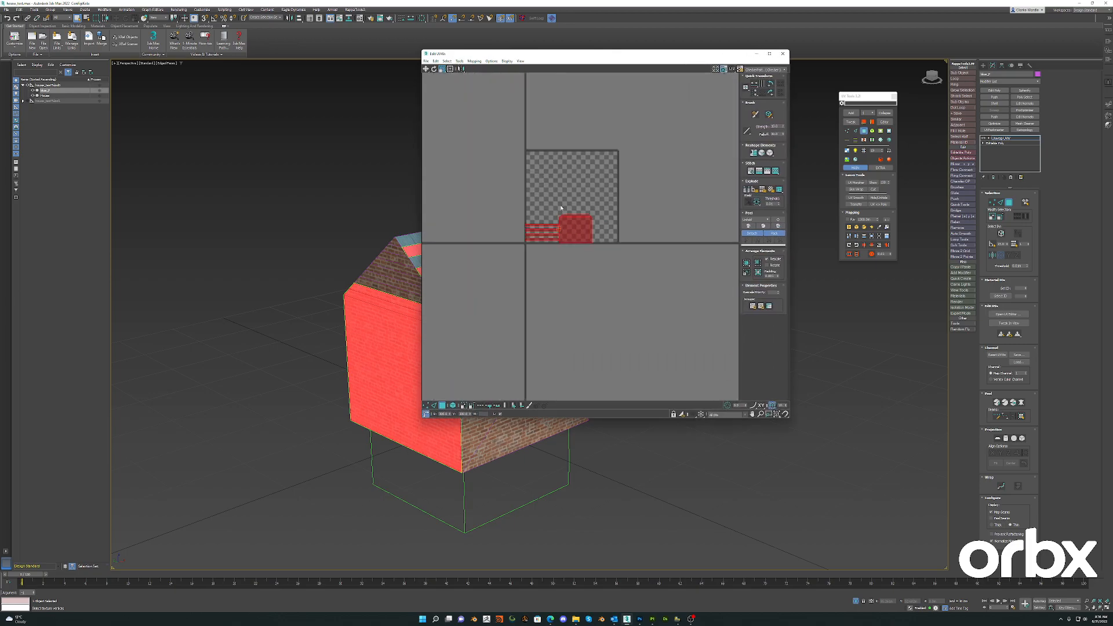
{"action": "scroll", "coordinate": [559, 298], "scroll_direction": "up", "scroll_amount": 4}
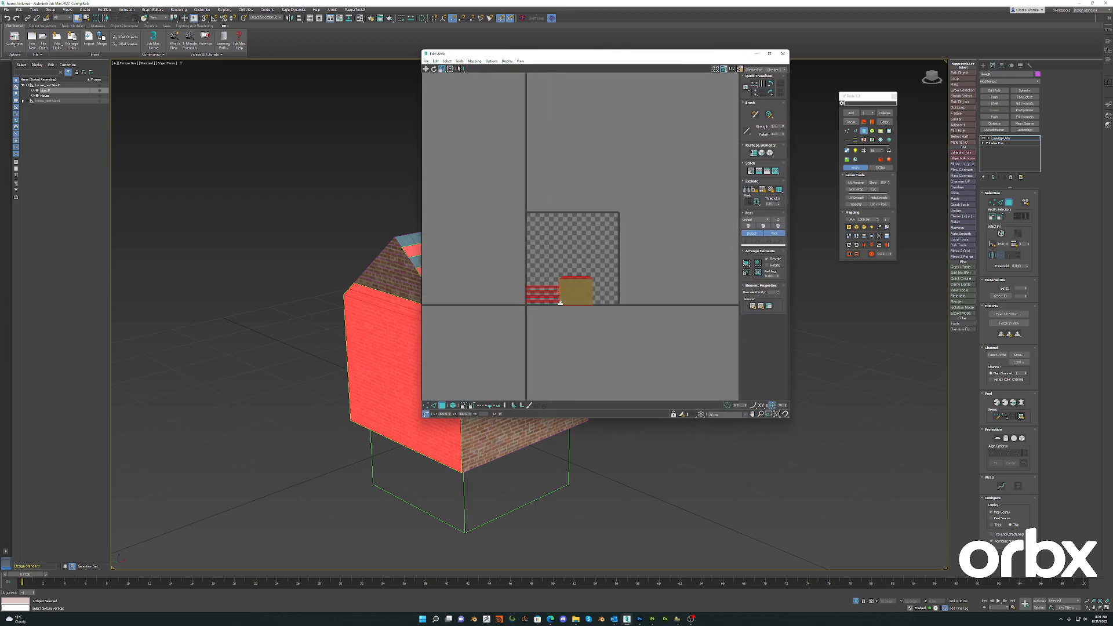
- Render the UVW template of the detached piece and move the rendered map over the UVW editor
{"action": "left_click", "coordinate": [463, 60]}
{"action": "left_click", "coordinate": [481, 172]}
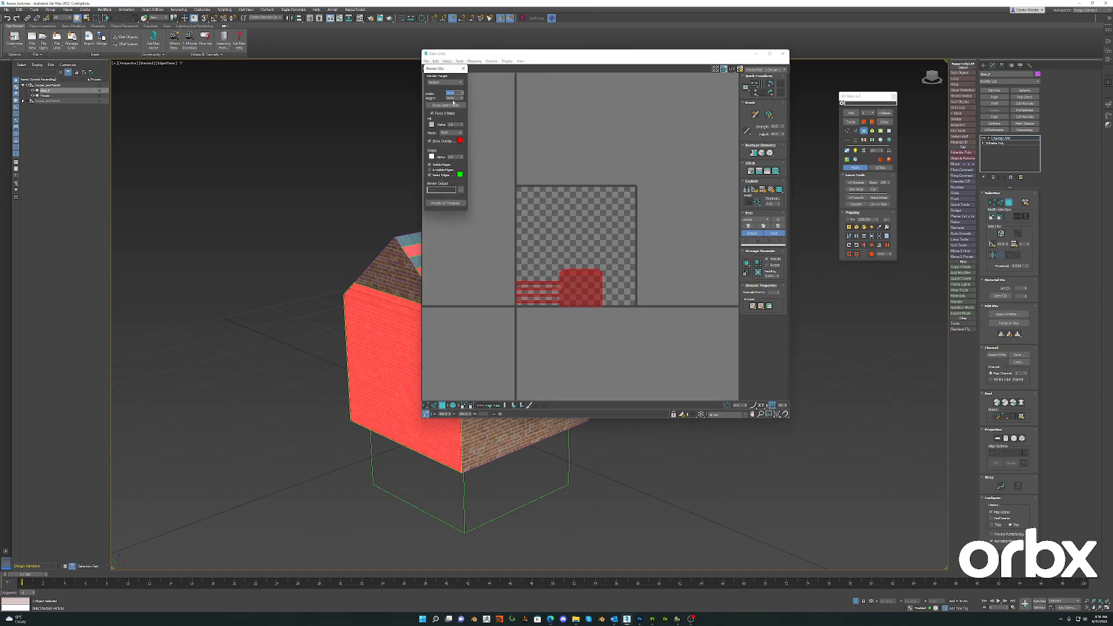
{"action": "left_click", "coordinate": [445, 203]}
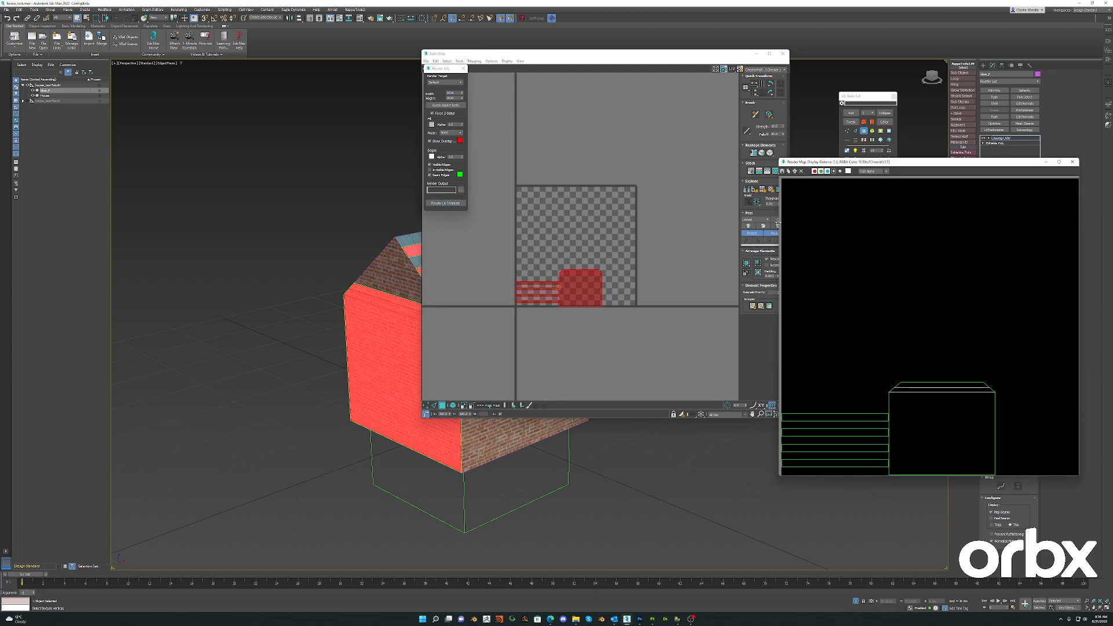
{"action": "left_click_drag", "start_coordinate": [885, 166], "coordinate": [707, 77]}
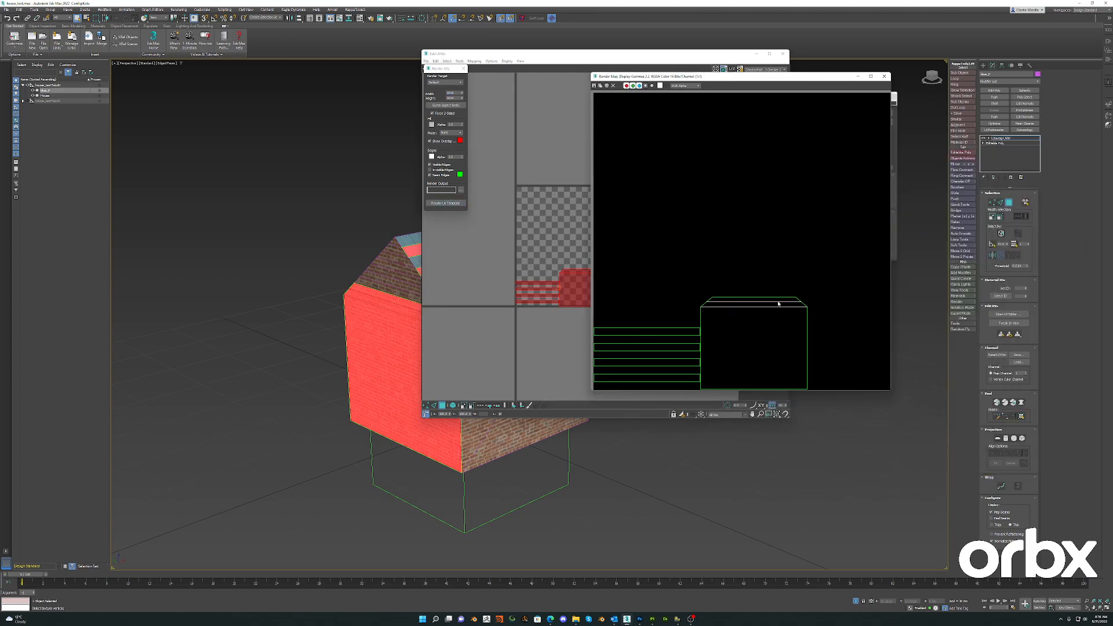
- Start saving the rendered UVW template as an image and browse to the house_test model folder
{"action": "left_click", "coordinate": [595, 87]}
{"action": "left_click", "coordinate": [589, 120]}
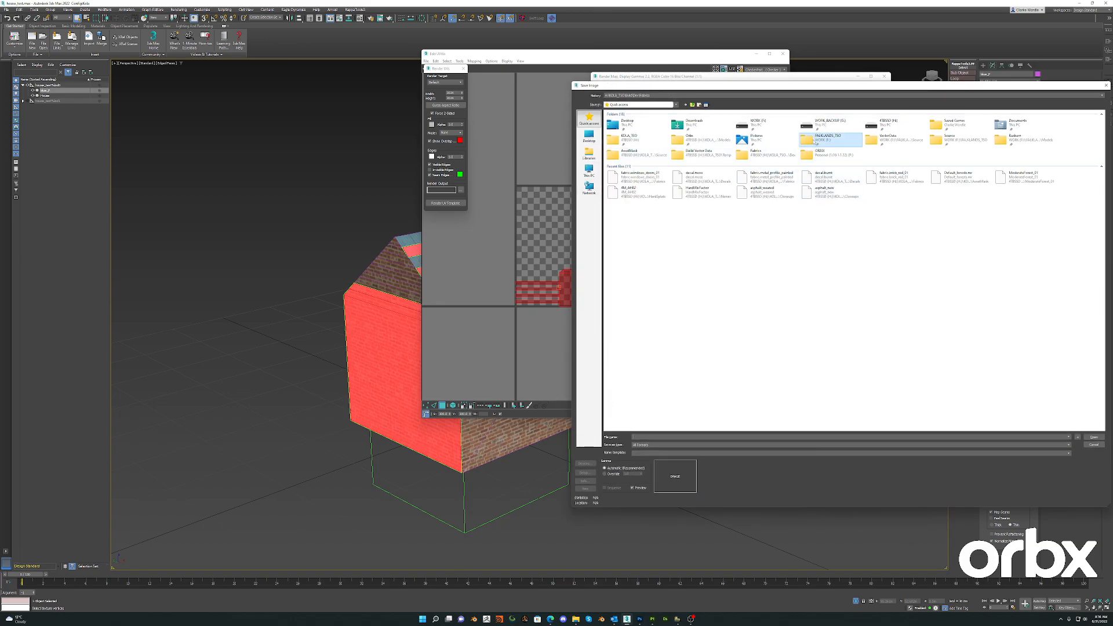
{"action": "double_click", "coordinate": [818, 138]}
{"action": "left_click", "coordinate": [589, 121]}
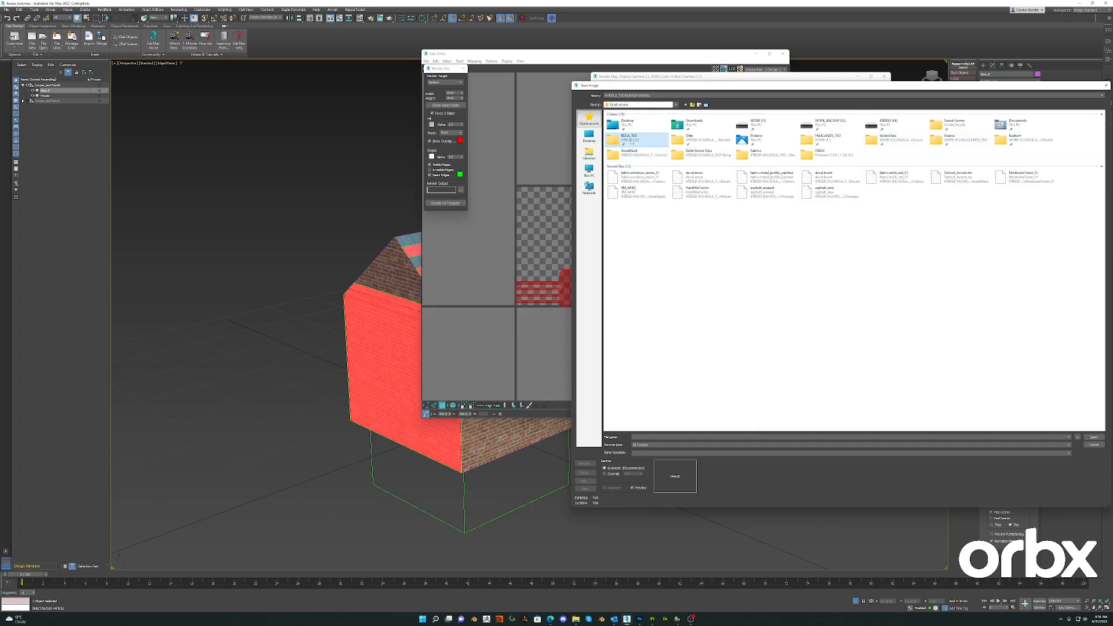
{"action": "double_click", "coordinate": [621, 138]}
{"action": "double_click", "coordinate": [622, 137]}
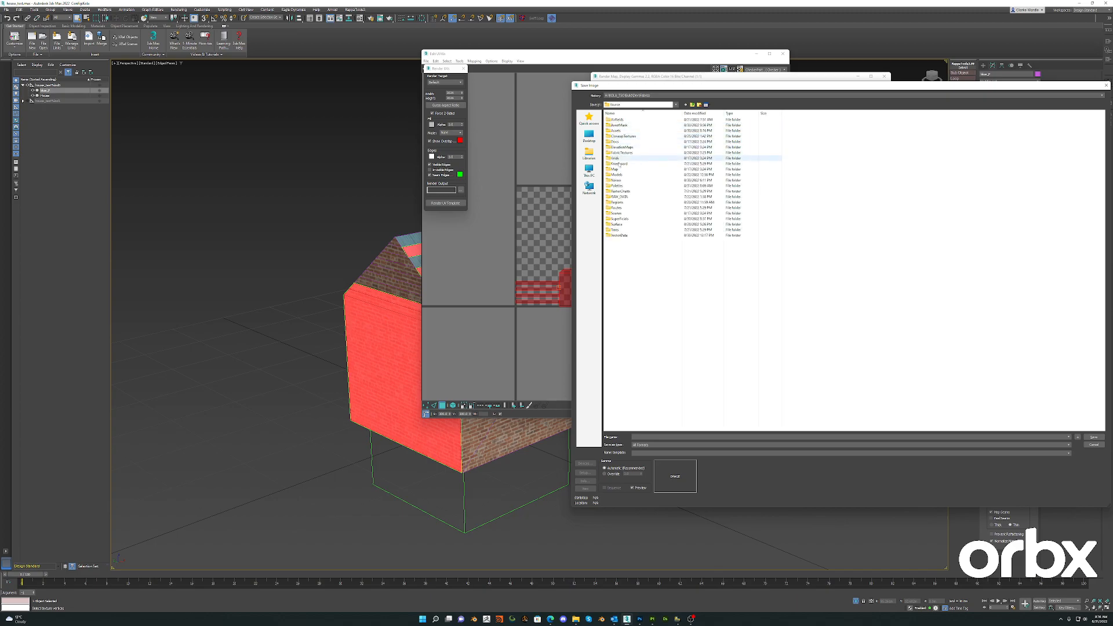
{"action": "double_click", "coordinate": [619, 174]}
{"action": "double_click", "coordinate": [615, 119]}
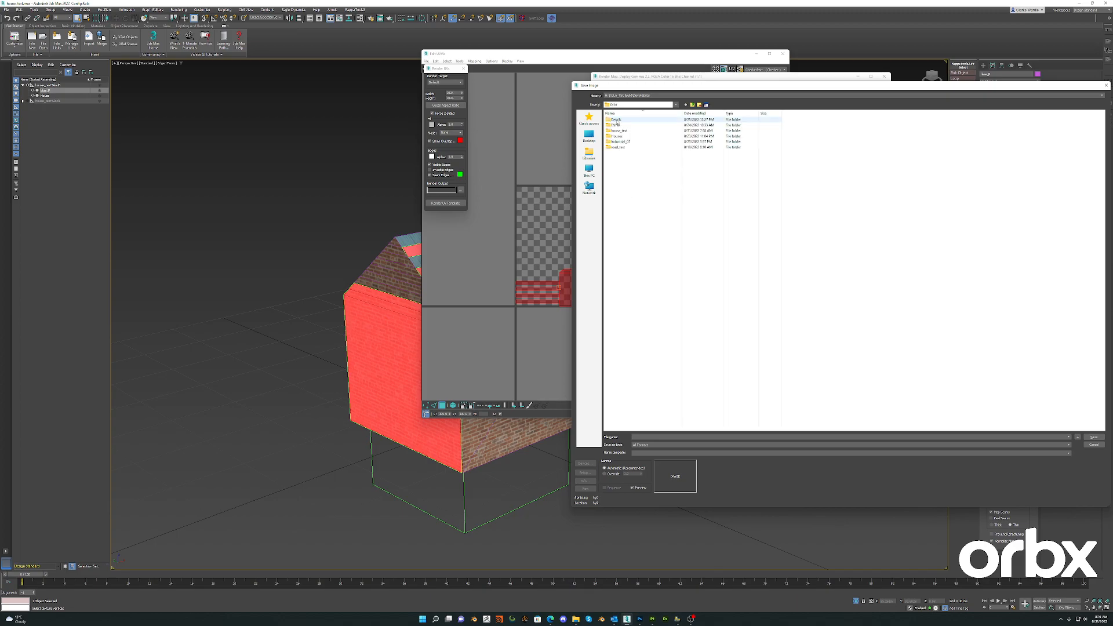
{"action": "double_click", "coordinate": [618, 130]}
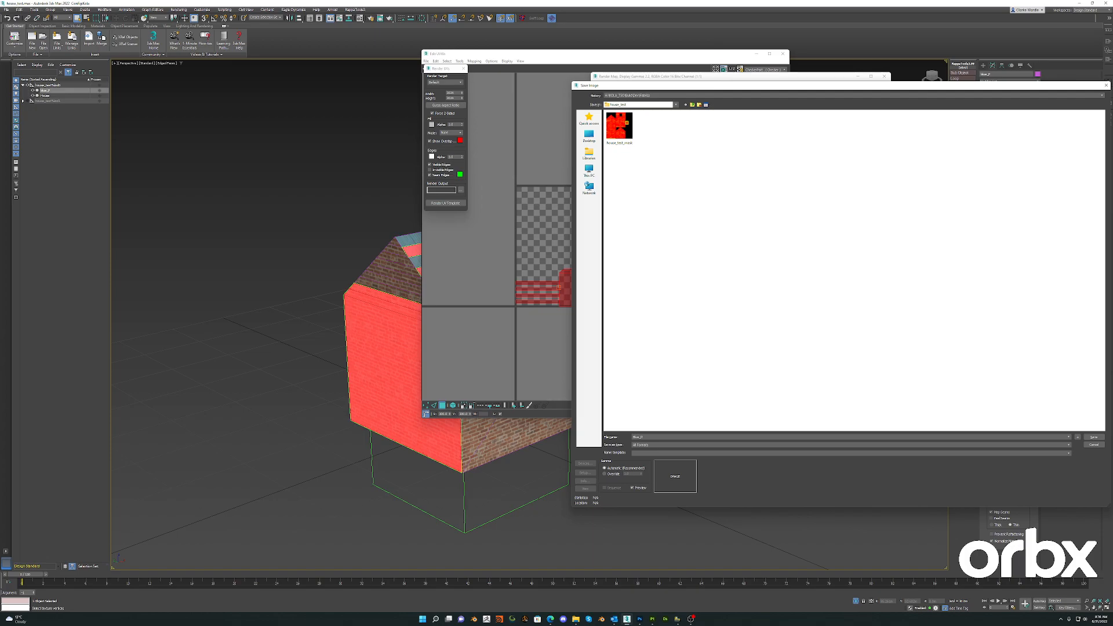
- Save the rendered UVW template as a PNG image in the house_test folder
{"action": "left_click", "coordinate": [672, 445]}
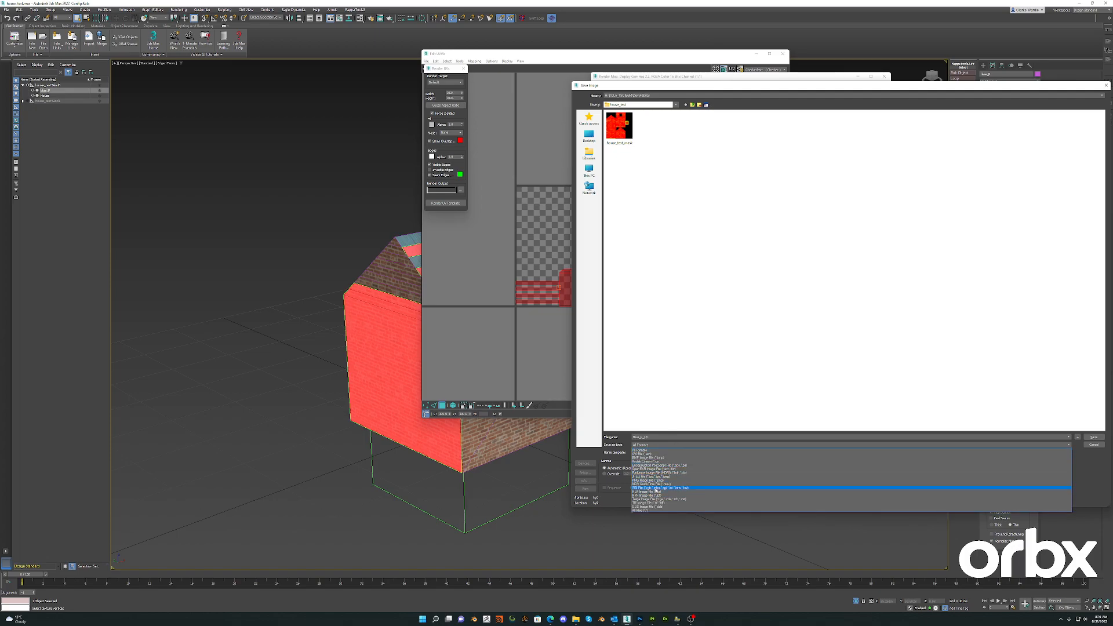
{"action": "left_click", "coordinate": [650, 481]}
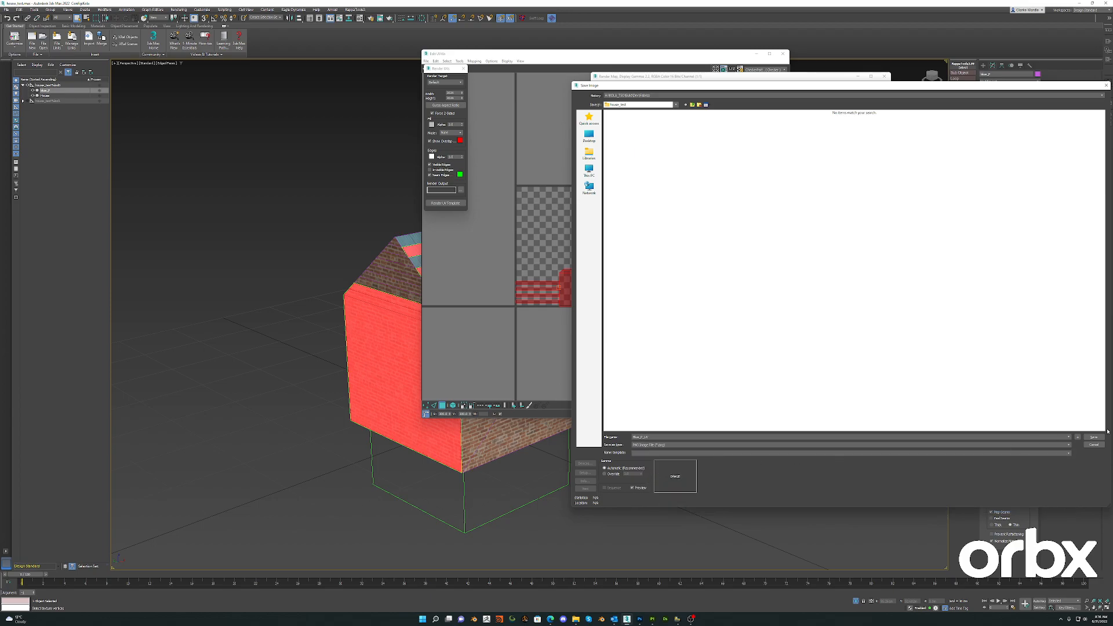
{"action": "left_click", "coordinate": [585, 473]}
{"action": "left_click", "coordinate": [629, 149]}
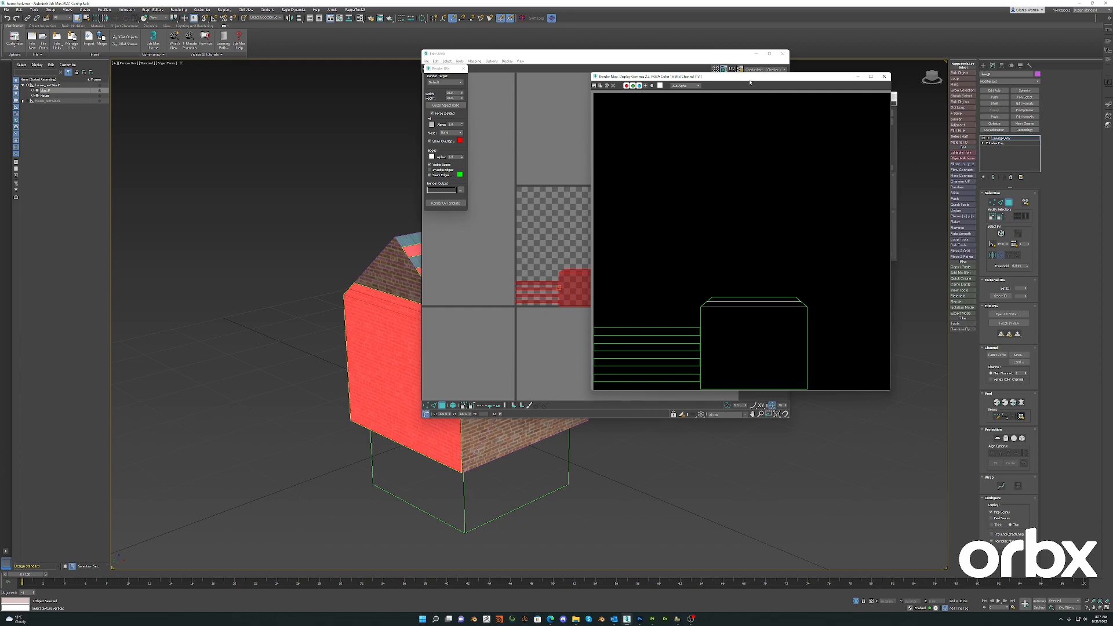
- Close the rendered map and the UVW editor, and collapse the detached piece's modifier stack
{"action": "left_click", "coordinate": [885, 77]}
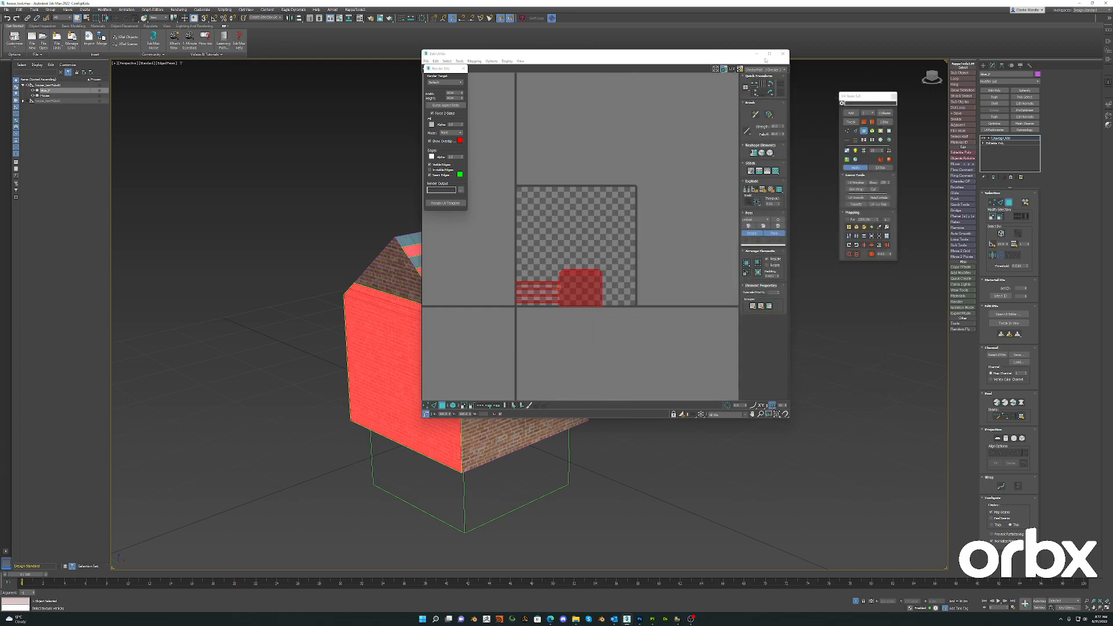
{"action": "left_click", "coordinate": [783, 54]}
{"action": "left_click", "coordinate": [885, 112]}
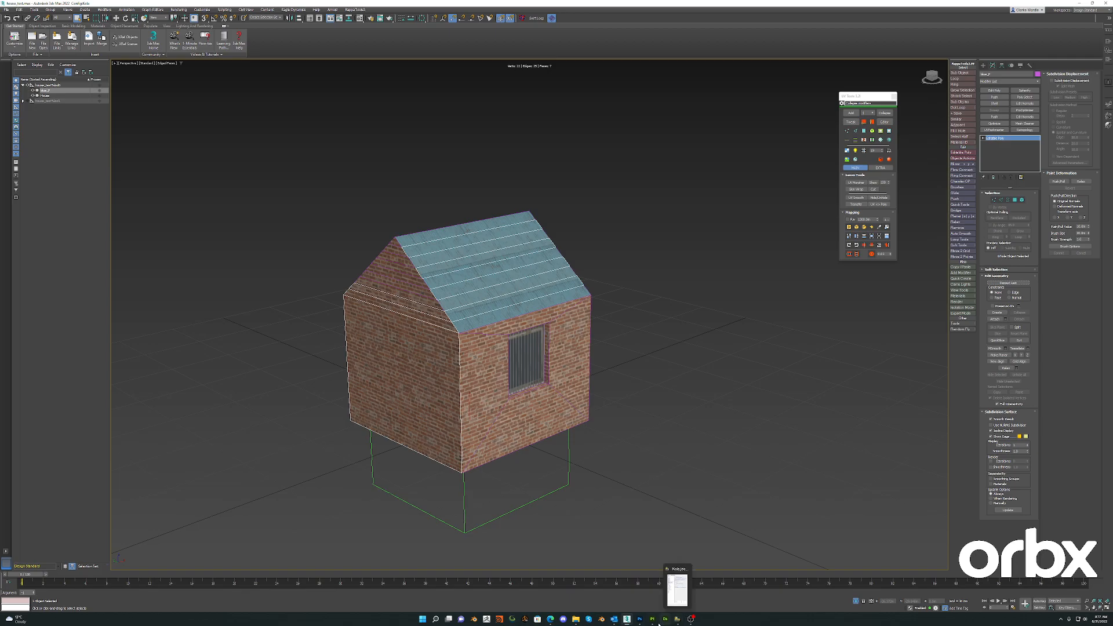
- Switch to Photoshop, commit the UV template placed over the house mask, and select its enclosed areas using the Magic Wand and an inverted selection
{"action": "left_click", "coordinate": [639, 620]}
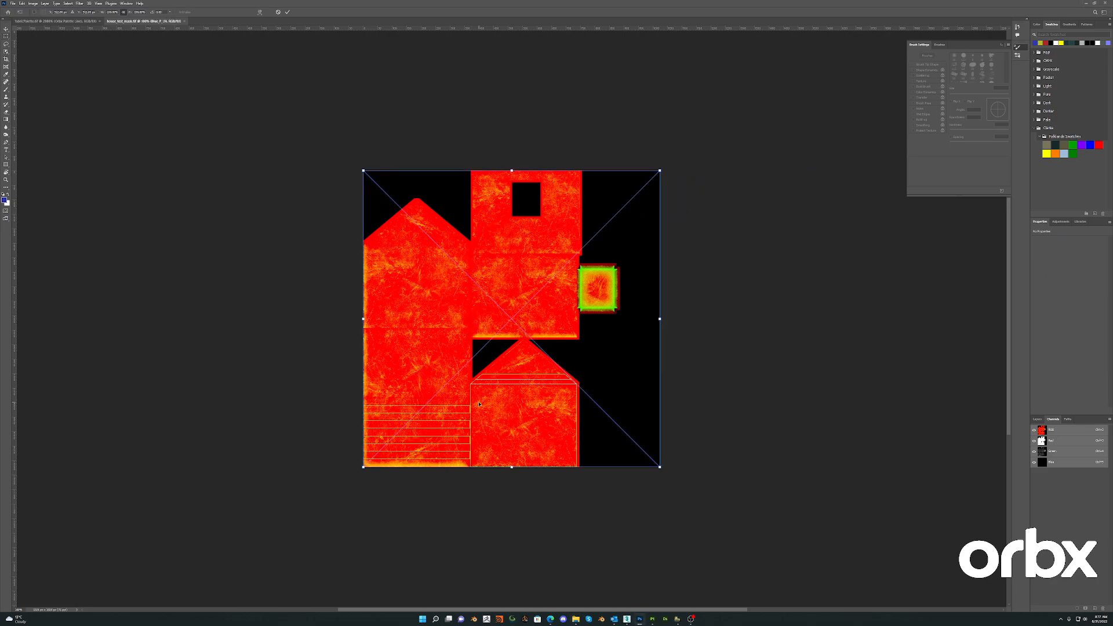
{"action": "key", "text": "Return"}
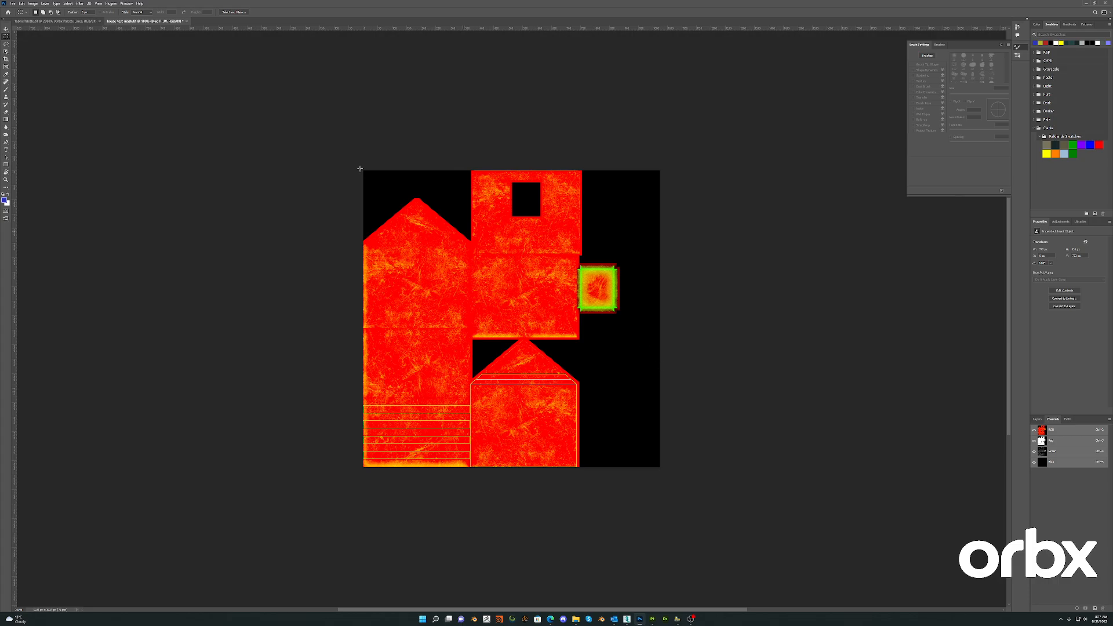
{"action": "left_click", "coordinate": [8, 53]}
{"action": "right_click", "coordinate": [9, 54]}
{"action": "left_click", "coordinate": [32, 63]}
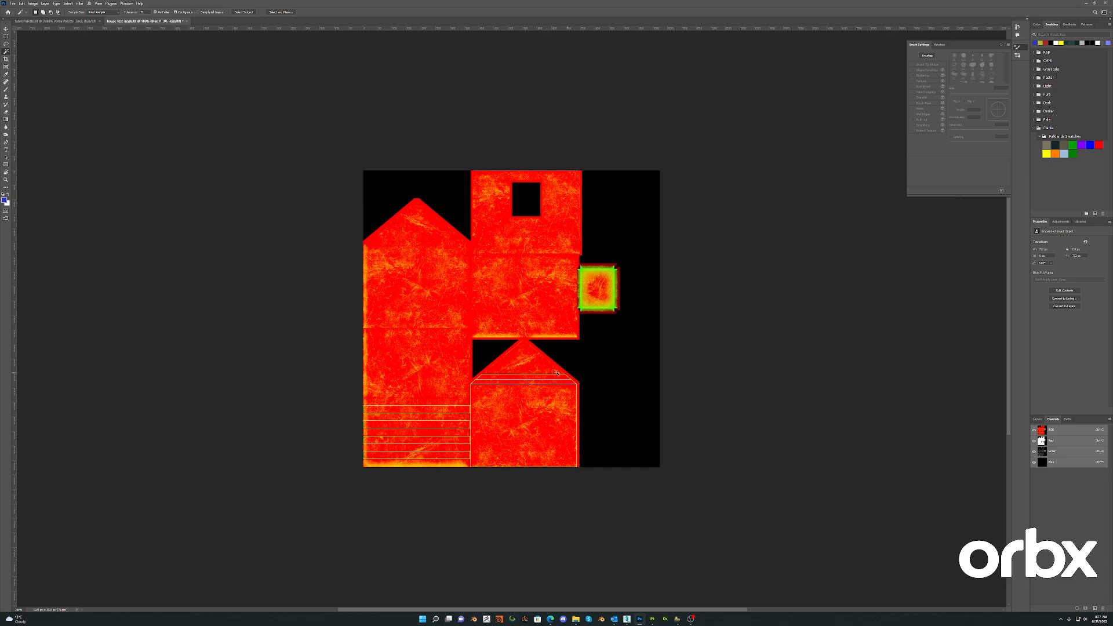
{"action": "left_click", "coordinate": [502, 284]}
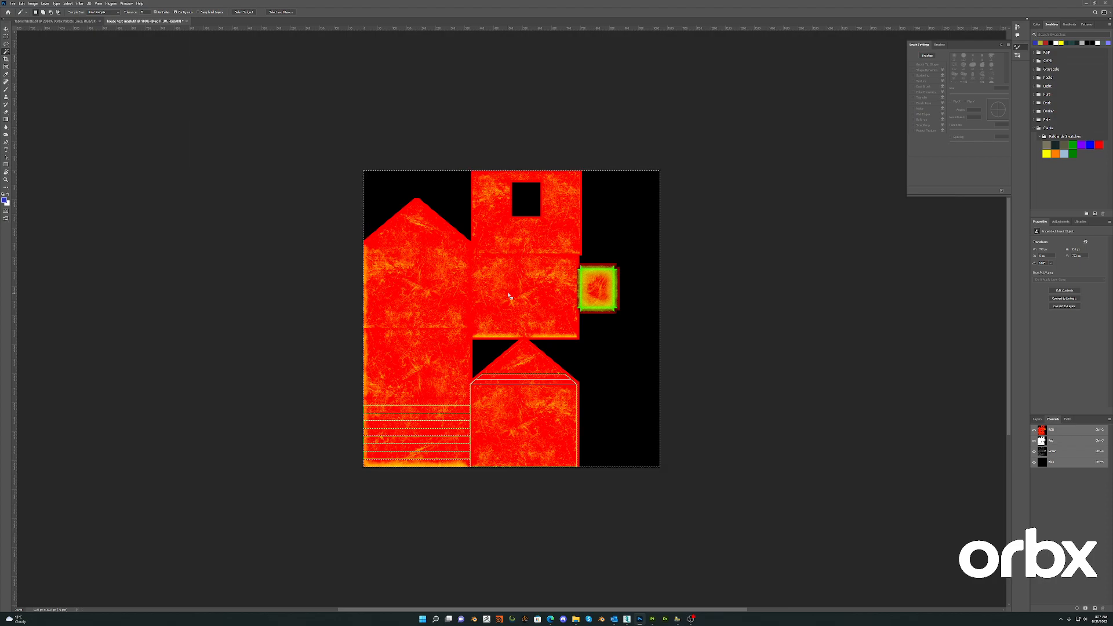
{"action": "key", "text": "ctrl+shift+i"}
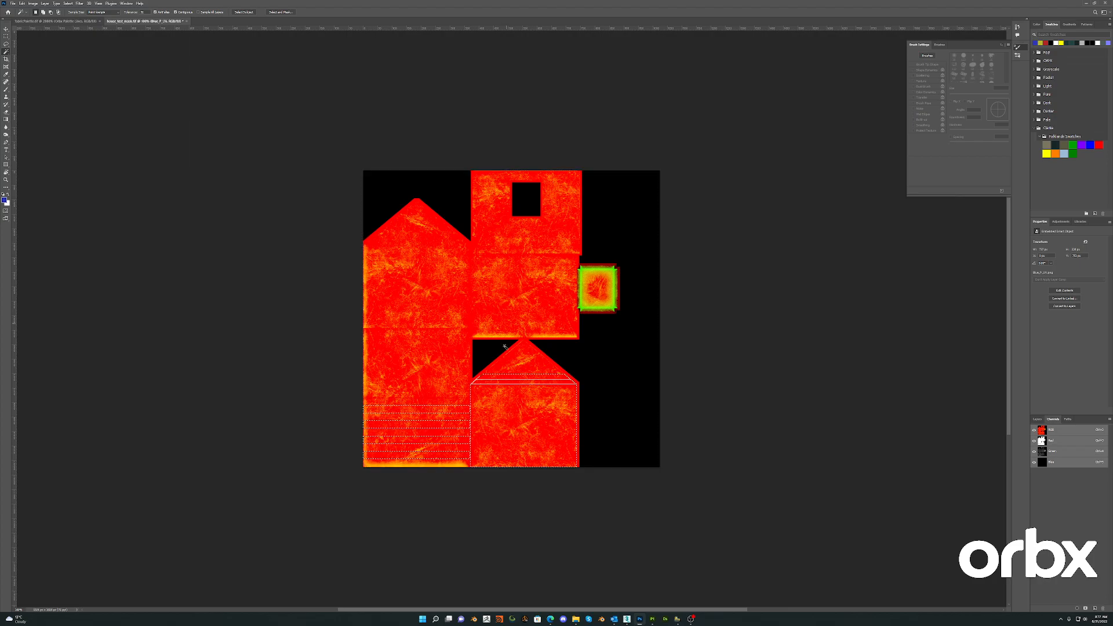
- Delete the UV template layer while keeping the selection, and add a new alpha channel to the house mask
{"action": "left_click", "coordinate": [1037, 418]}
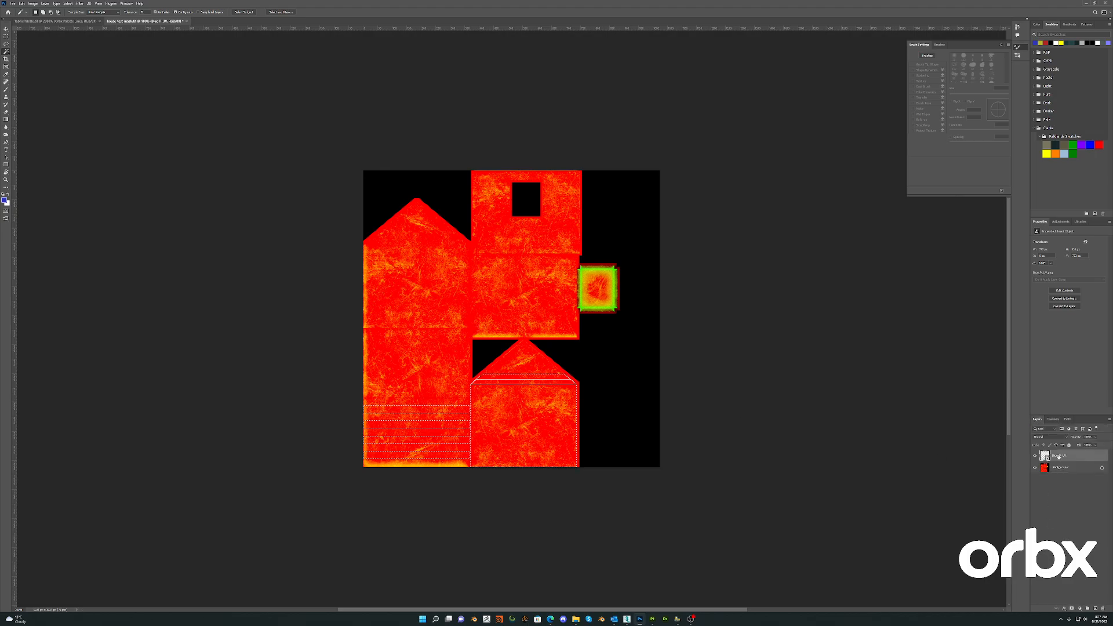
{"action": "left_click", "coordinate": [1103, 608]}
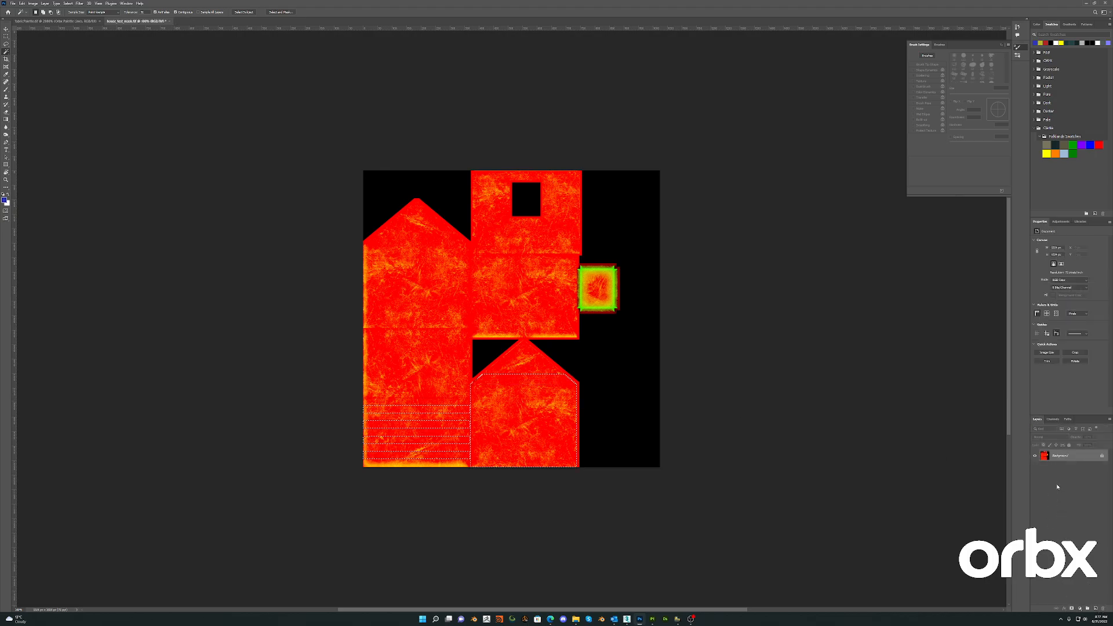
{"action": "left_click", "coordinate": [1053, 419]}
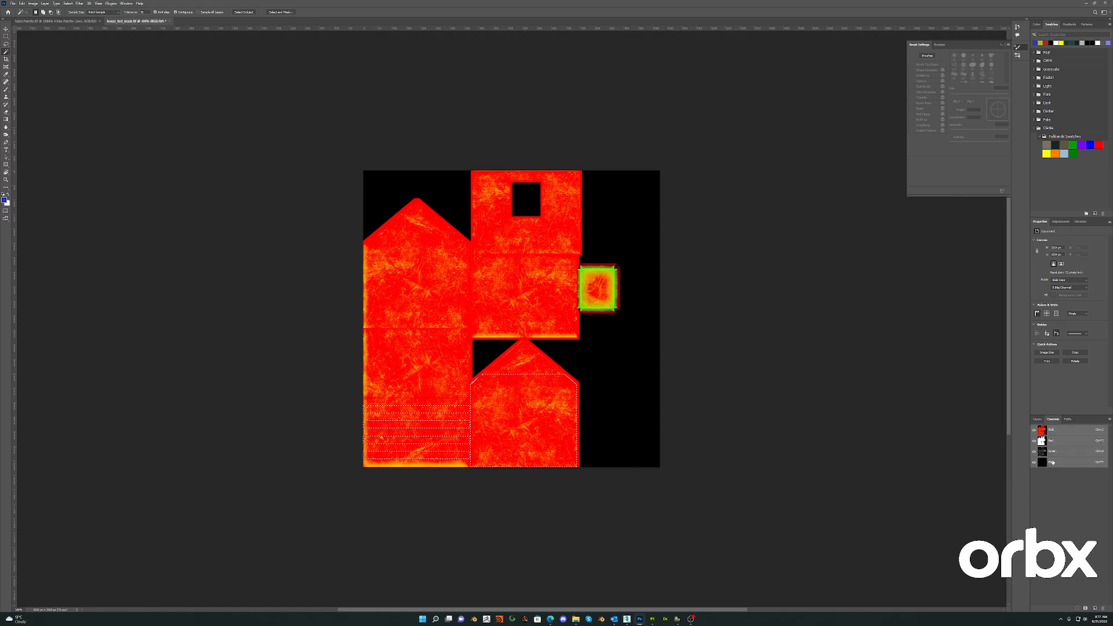
{"action": "left_click", "coordinate": [1095, 609]}
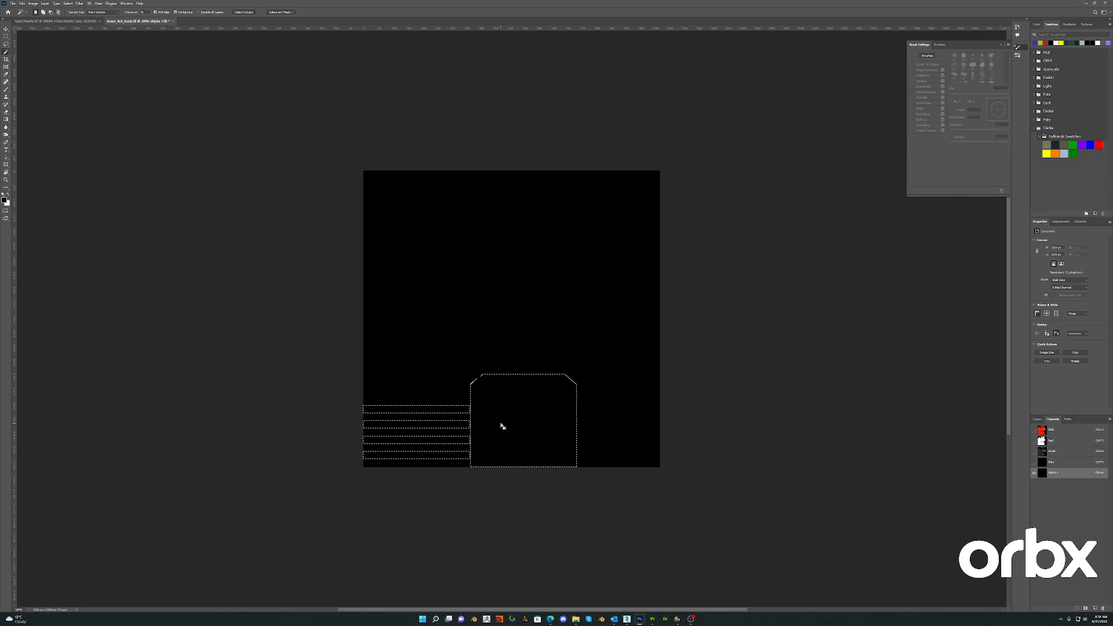
- Fill the selected areas of the alpha channel with white, deselect and invert the channel, and save the mask in composite view
{"action": "key", "text": "alt+BackSpace"}
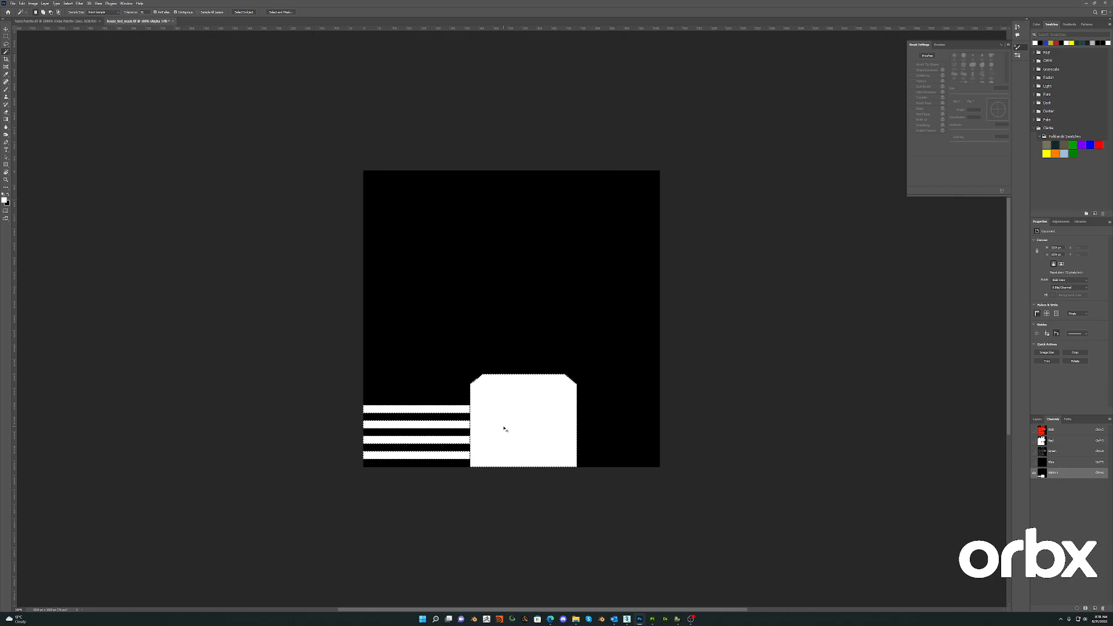
{"action": "key", "text": "ctrl+d"}
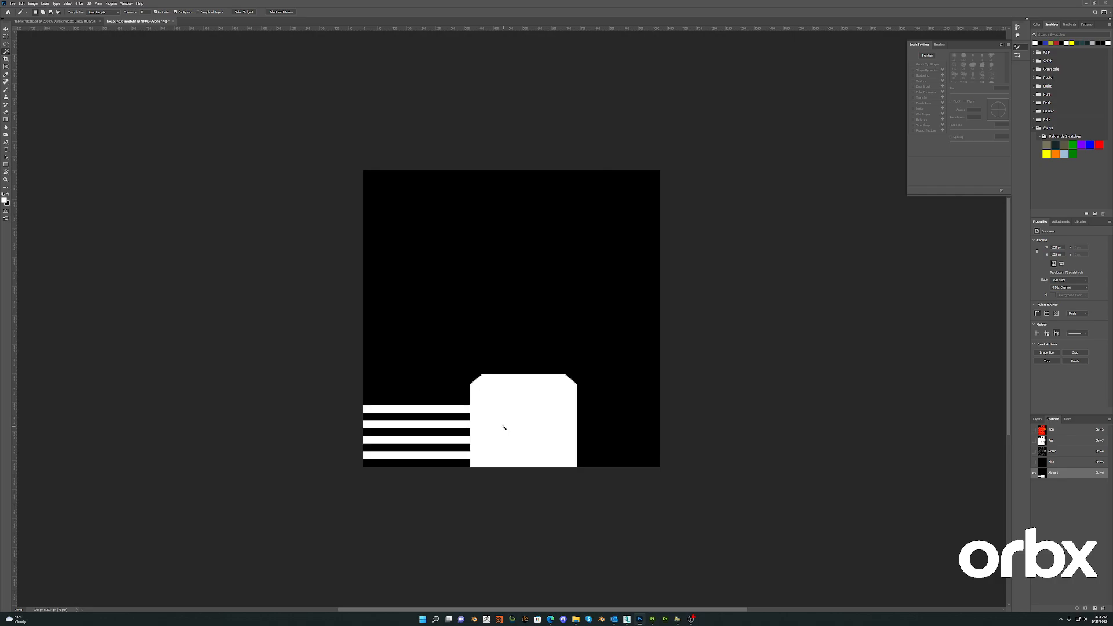
{"action": "key", "text": "ctrl+i"}
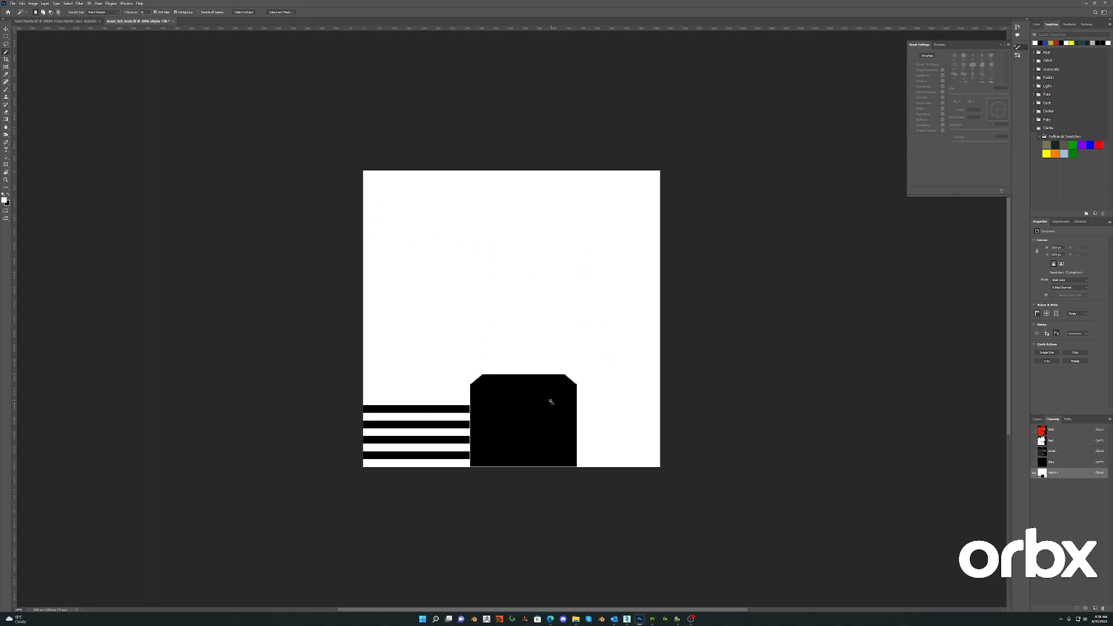
{"action": "key", "text": "ctrl+2"}
{"action": "key", "text": "ctrl+s"}
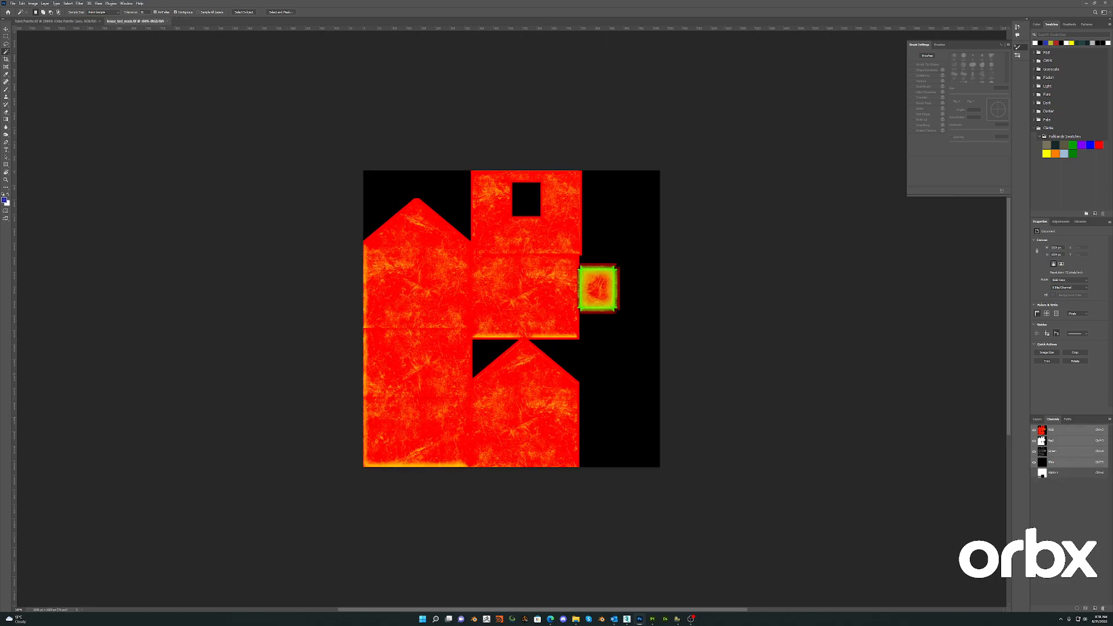
- Return to 3ds Max, select all the house objects, and check the textured house in the external model preview
{"action": "left_click", "coordinate": [1085, 4]}
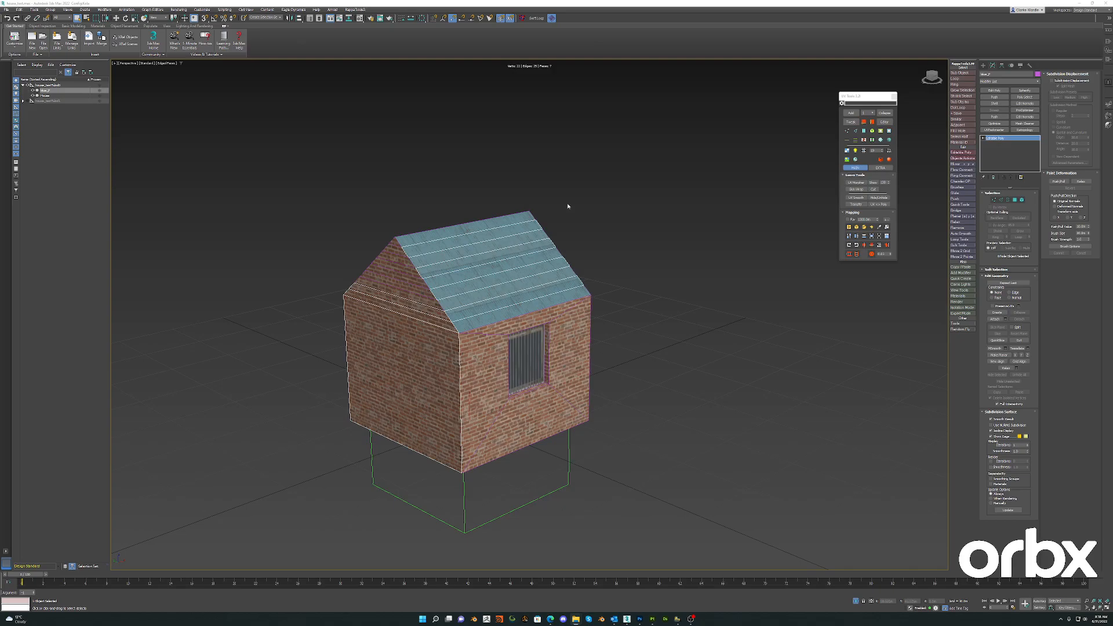
{"action": "left_click", "coordinate": [444, 513]}
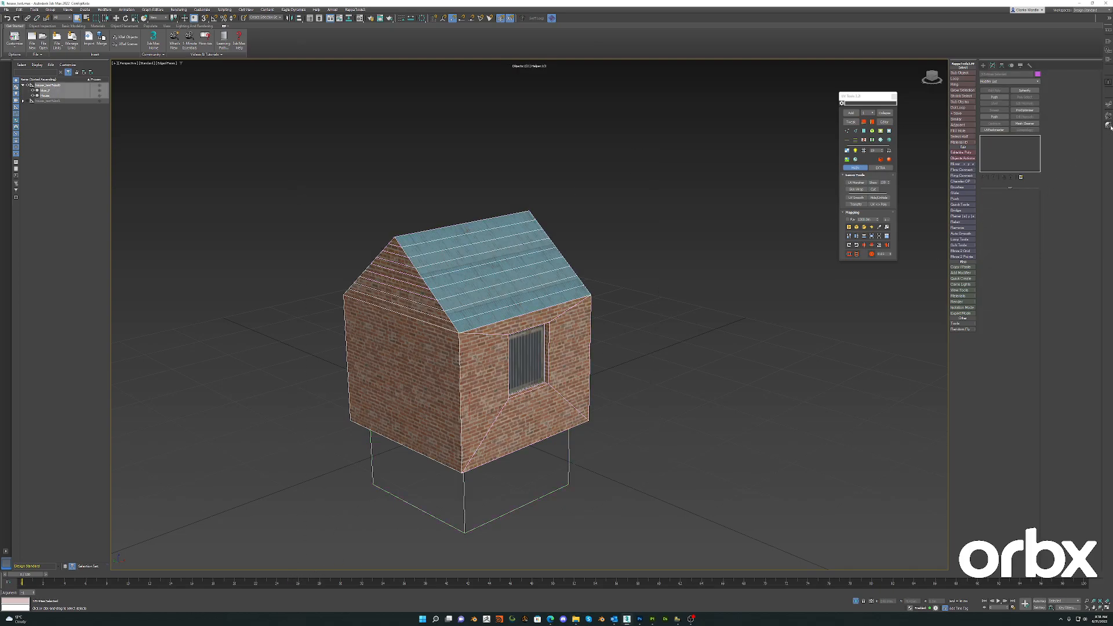
{"action": "left_click", "coordinate": [1108, 105]}
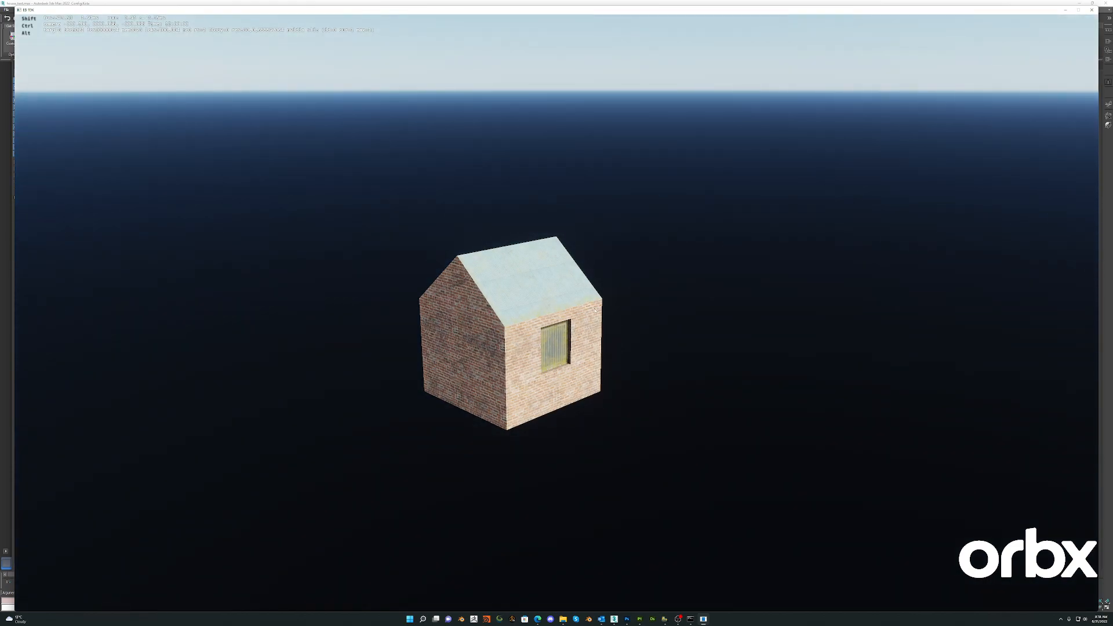
{"action": "key", "text": "Escape"}
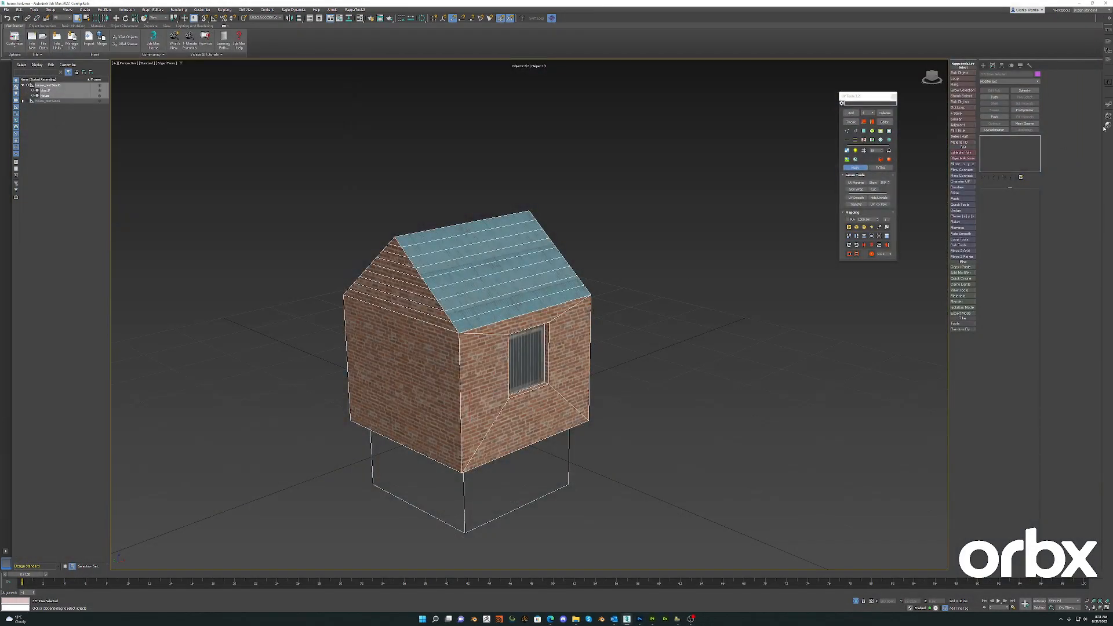
- Select the house's parent node together with both meshes and open the model in the Model Editor
{"action": "left_click", "coordinate": [544, 259]}
{"action": "key", "text": "4"}
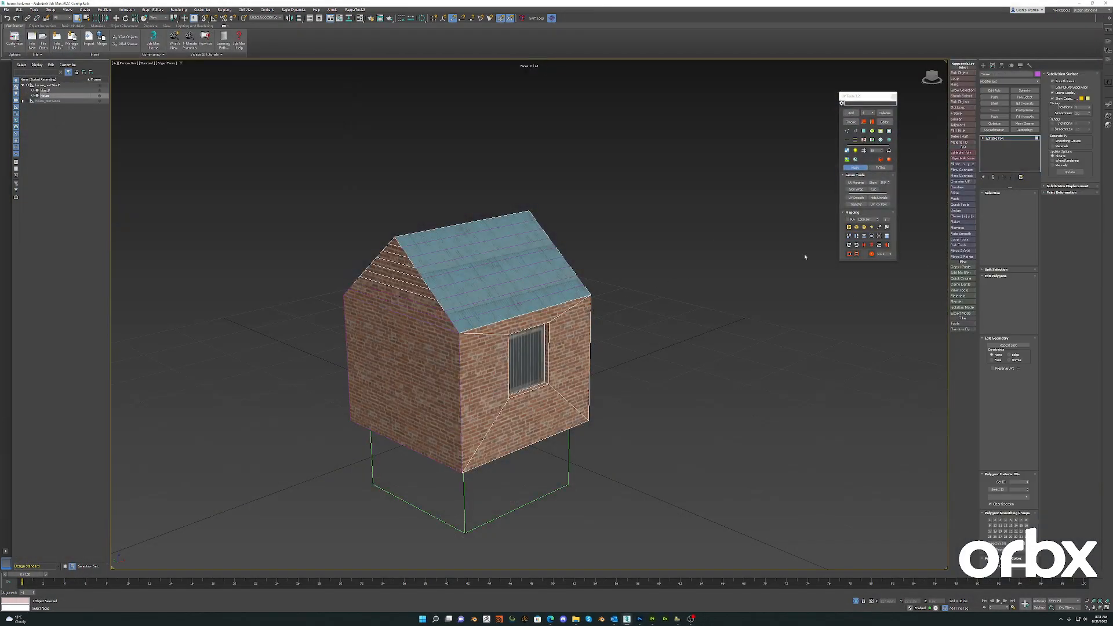
{"action": "left_click", "coordinate": [47, 84]}
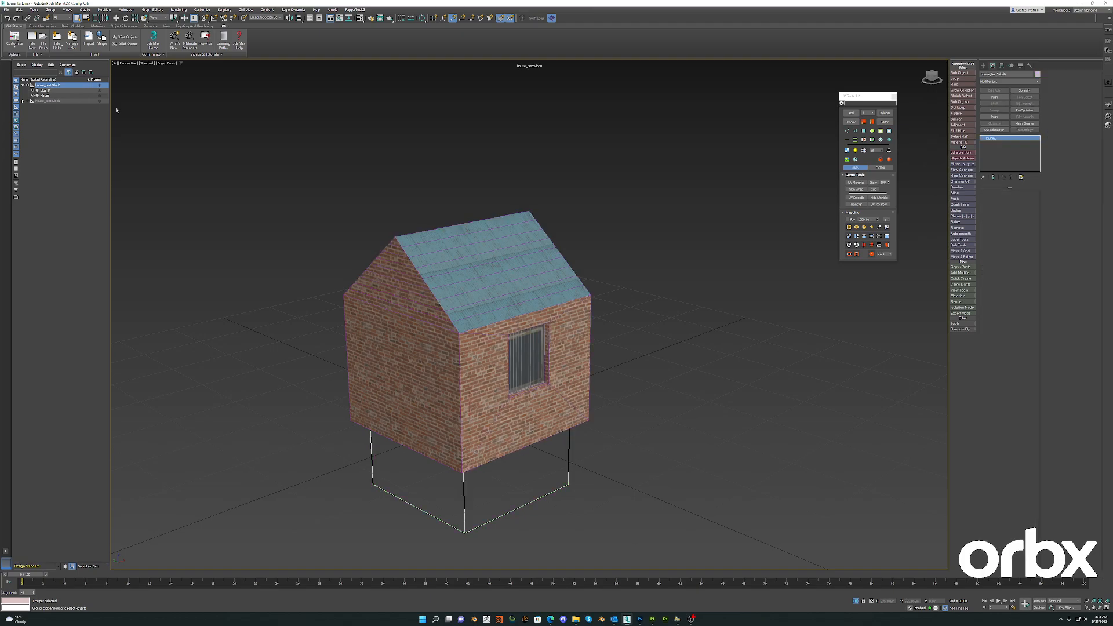
{"action": "left_click_drag", "start_coordinate": [272, 421], "coordinate": [269, 422]}
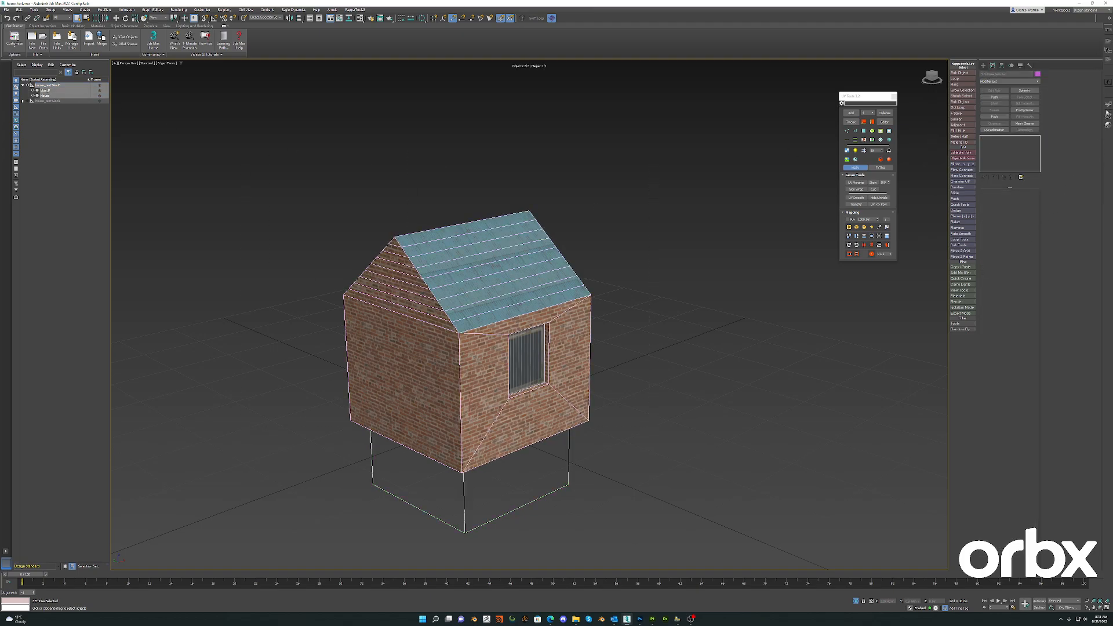
{"action": "left_click", "coordinate": [1109, 116]}
{"action": "left_click", "coordinate": [700, 175]}
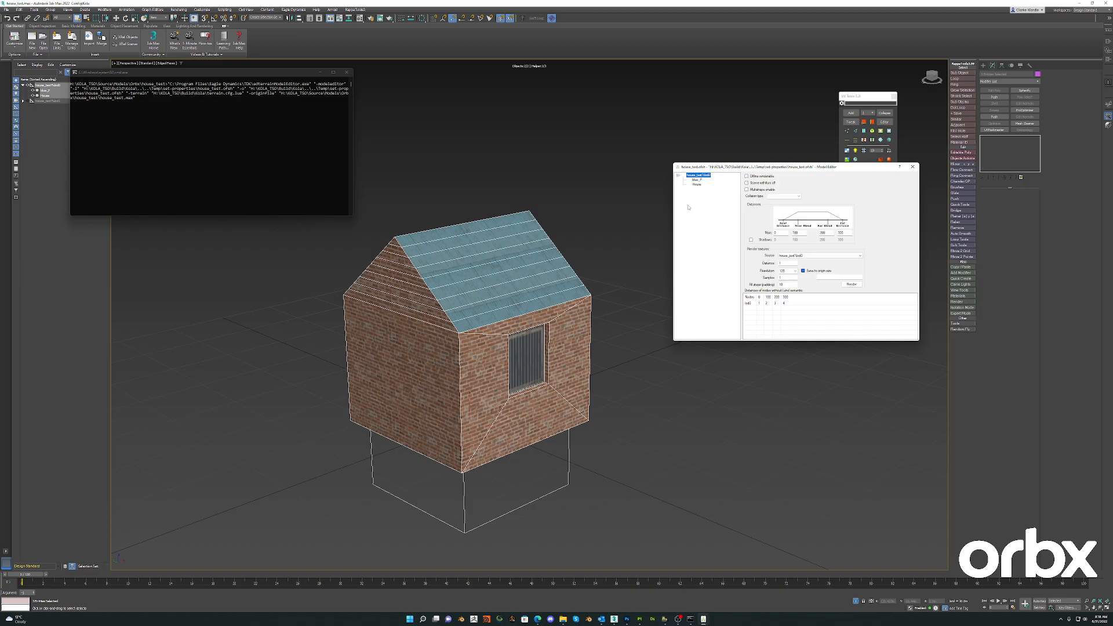
- Set the parent node's second base distance to 0 and the two far distances to 400
{"action": "double_click", "coordinate": [803, 234]}
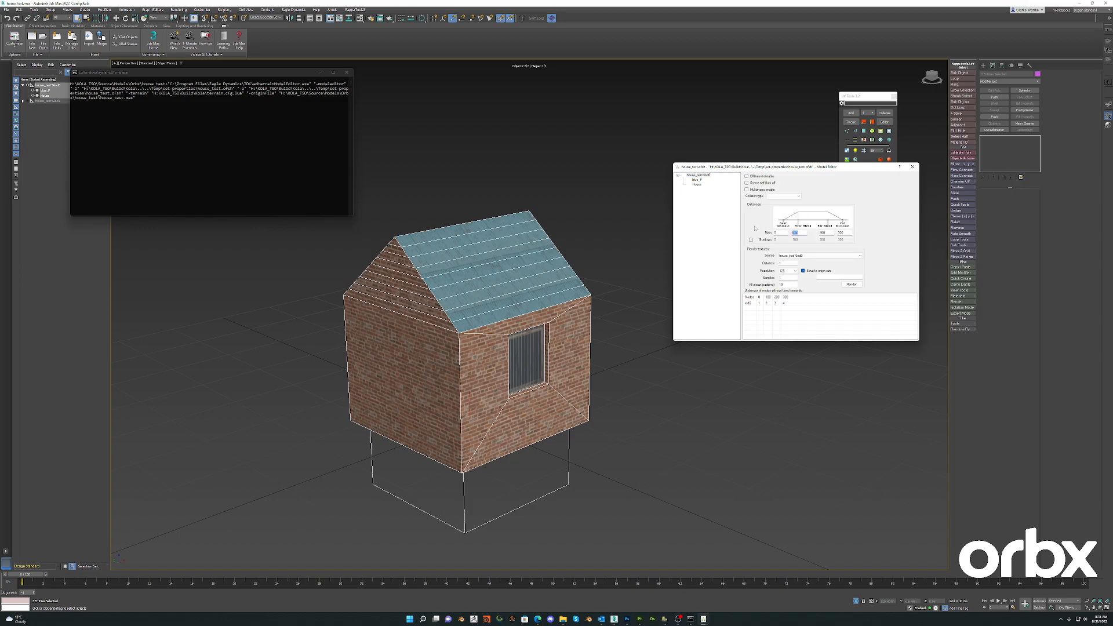
{"action": "double_click", "coordinate": [824, 233]}
{"action": "type", "text": "400"}
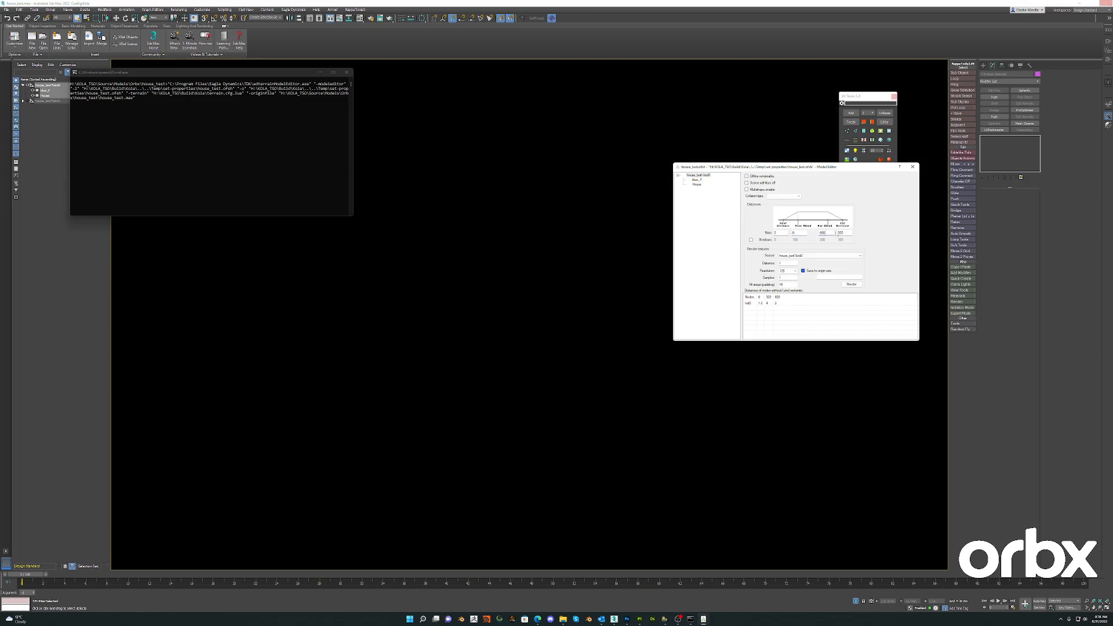
{"action": "double_click", "coordinate": [842, 233]}
{"action": "type", "text": "4"}
- Enter 2 for both the distance and the samples in the parent node's render settings
{"action": "left_click", "coordinate": [784, 263]}
{"action": "type", "text": "2"}
{"action": "left_click", "coordinate": [787, 272]}
{"action": "left_click", "coordinate": [786, 279]}
{"action": "double_click", "coordinate": [785, 277]}
{"action": "type", "text": "2"}
- Give the mesh node listed above House its house material and the Building semantic, and enable the USE_NORMALMAP shader define
{"action": "left_click", "coordinate": [697, 185]}
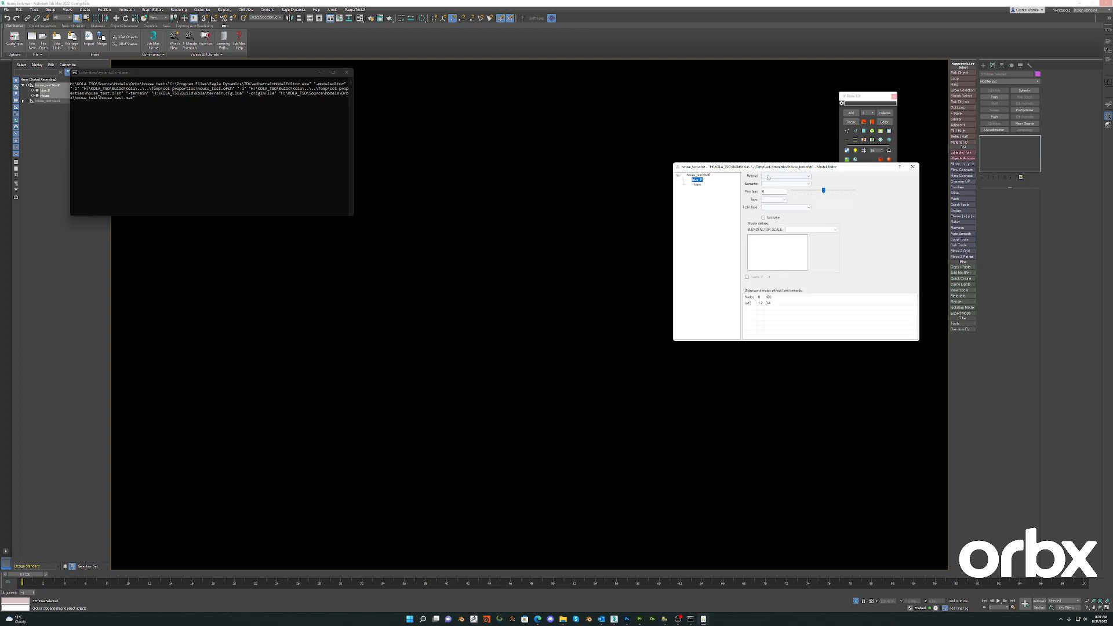
{"action": "left_click", "coordinate": [789, 176]}
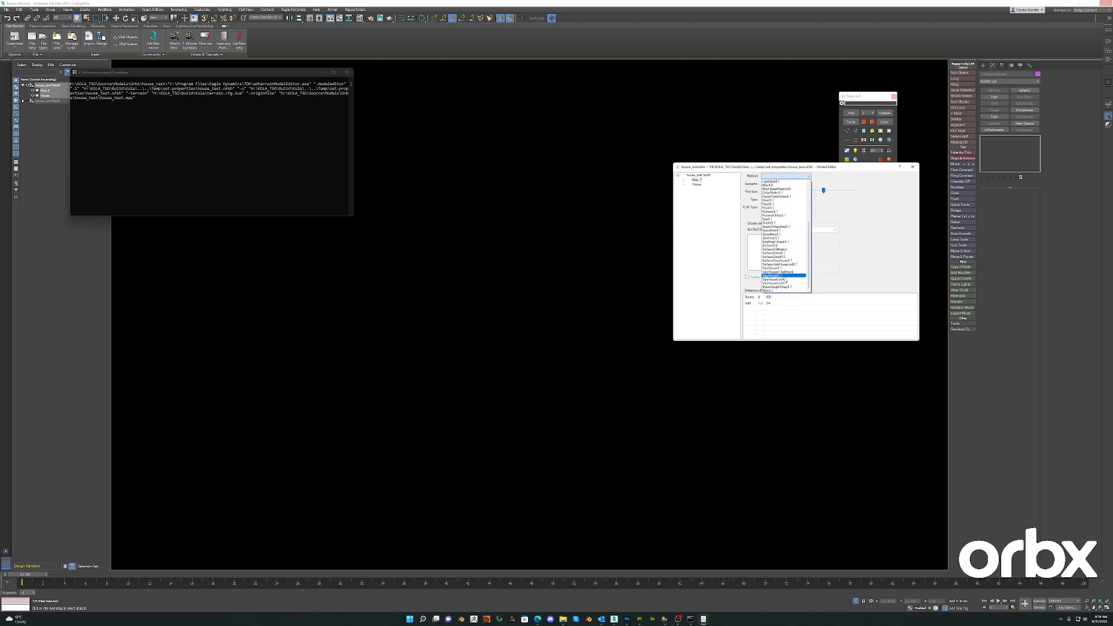
{"action": "left_click", "coordinate": [776, 275]}
{"action": "left_click", "coordinate": [786, 186]}
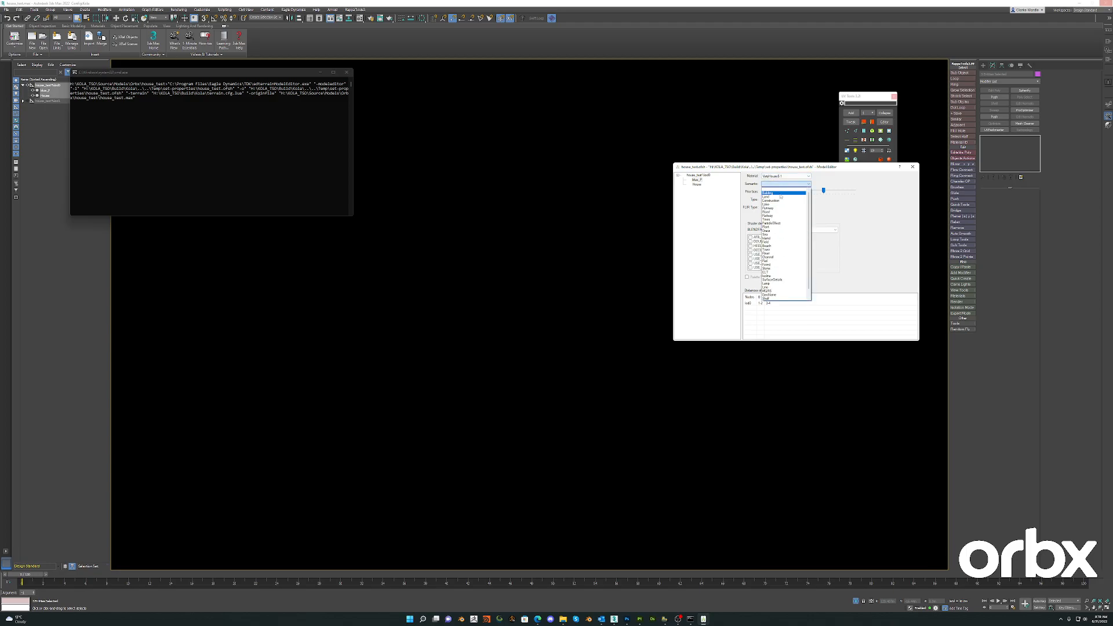
{"action": "left_click", "coordinate": [807, 219]}
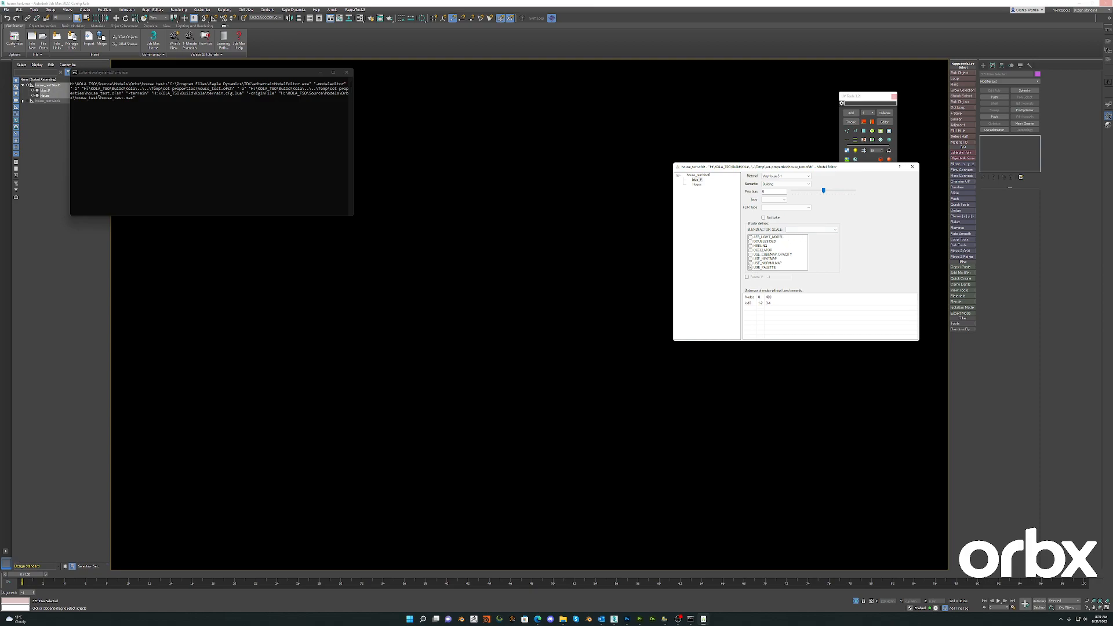
{"action": "left_click", "coordinate": [750, 264]}
- Assign the House node the same material and the Building semantic, with the USE_NORMALMAP shader define enabled
{"action": "left_click", "coordinate": [698, 184]}
{"action": "left_click", "coordinate": [786, 176]}
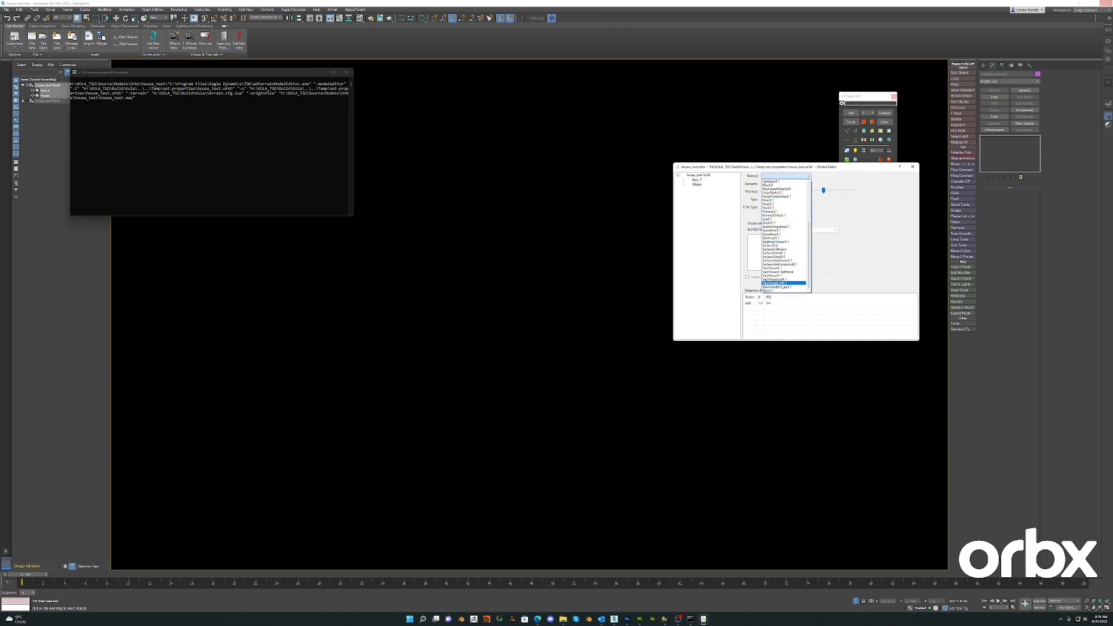
{"action": "left_click", "coordinate": [774, 276]}
{"action": "left_click", "coordinate": [777, 184]}
{"action": "left_click", "coordinate": [777, 210]}
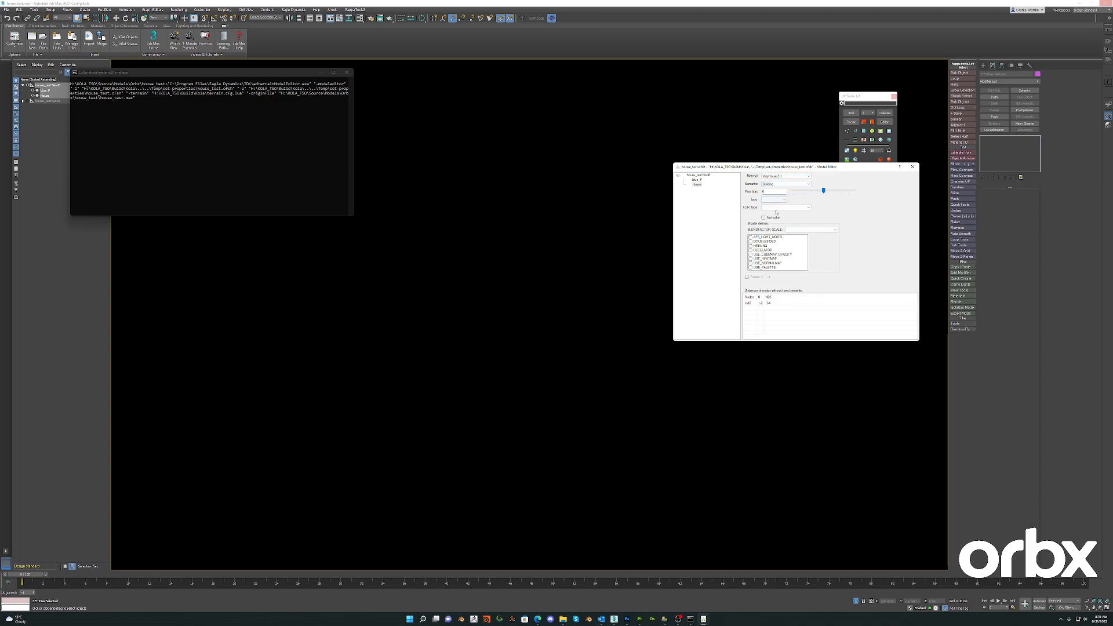
{"action": "left_click", "coordinate": [755, 263]}
- Enable the USE_PALETTE shader define and the palette X option on the mesh node above House
{"action": "left_click", "coordinate": [698, 180]}
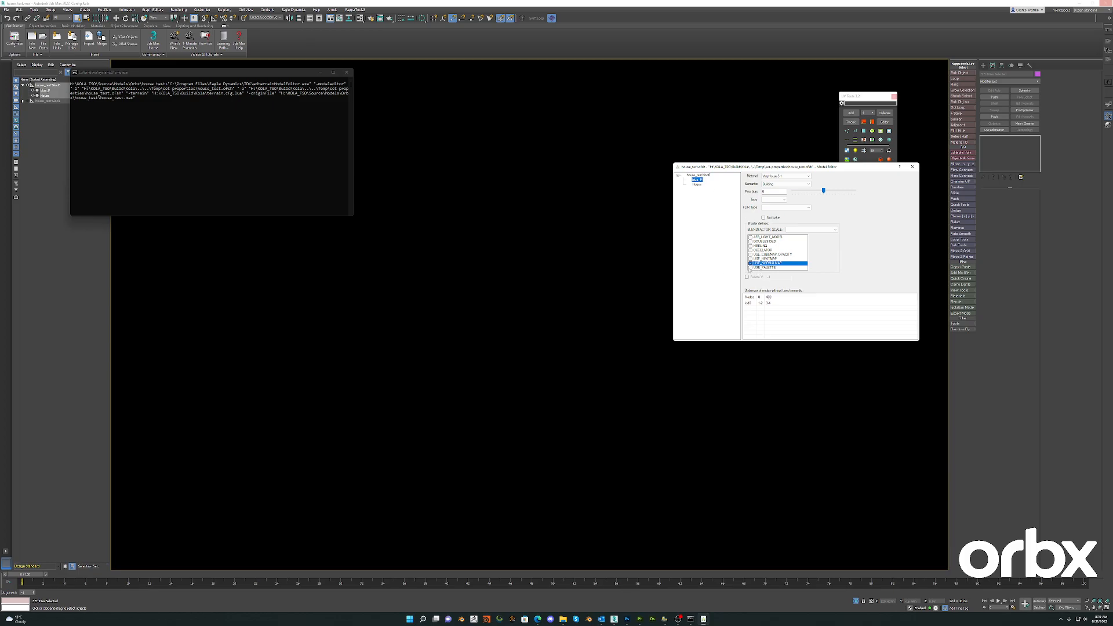
{"action": "left_click", "coordinate": [750, 267]}
{"action": "left_click", "coordinate": [748, 277]}
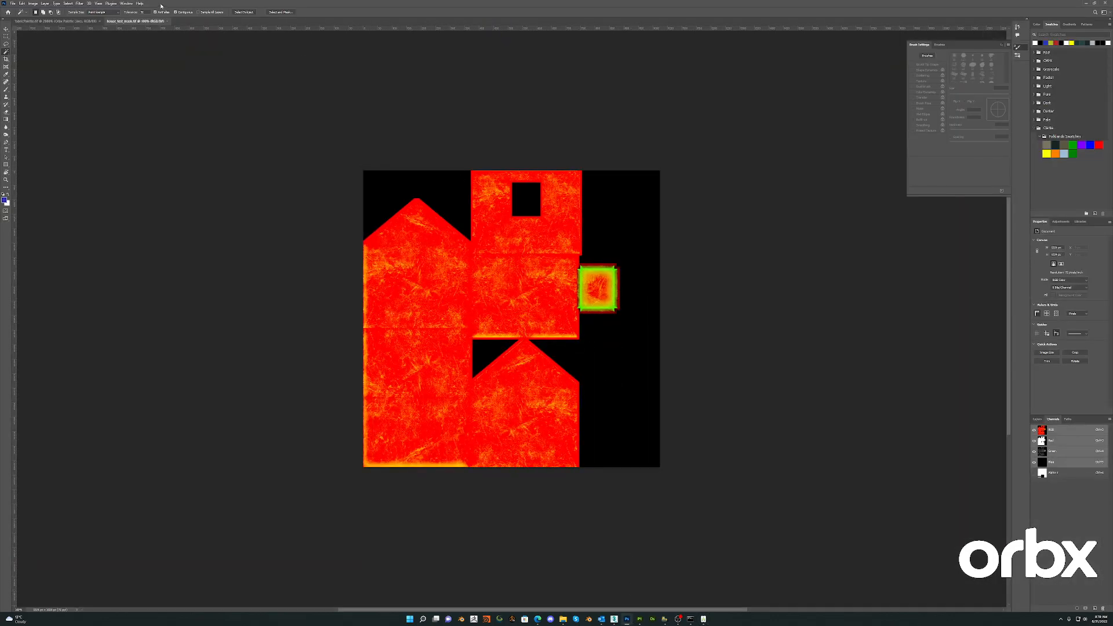
- Consult the lower color rows of the palette image in Photoshop, then set the mesh node's palette X to 33 and close the Model Editor
{"action": "left_click", "coordinate": [75, 21]}
{"action": "scroll", "coordinate": [623, 346], "scroll_direction": "up", "scroll_amount": 5, "text": "alt"}
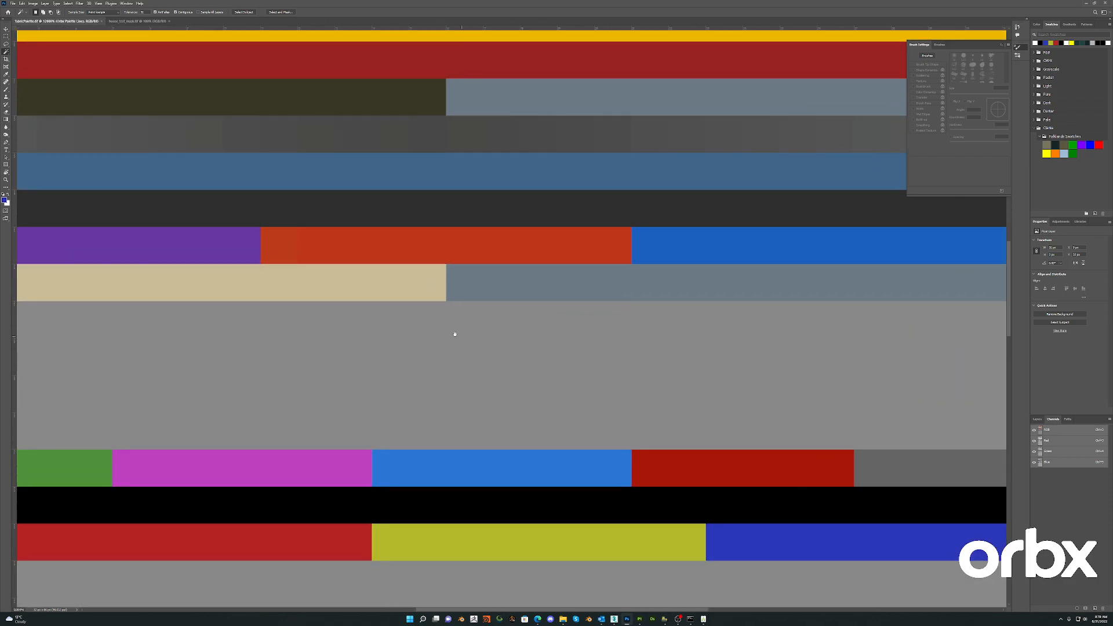
{"action": "left_click_drag", "start_coordinate": [456, 335], "coordinate": [591, 173]}
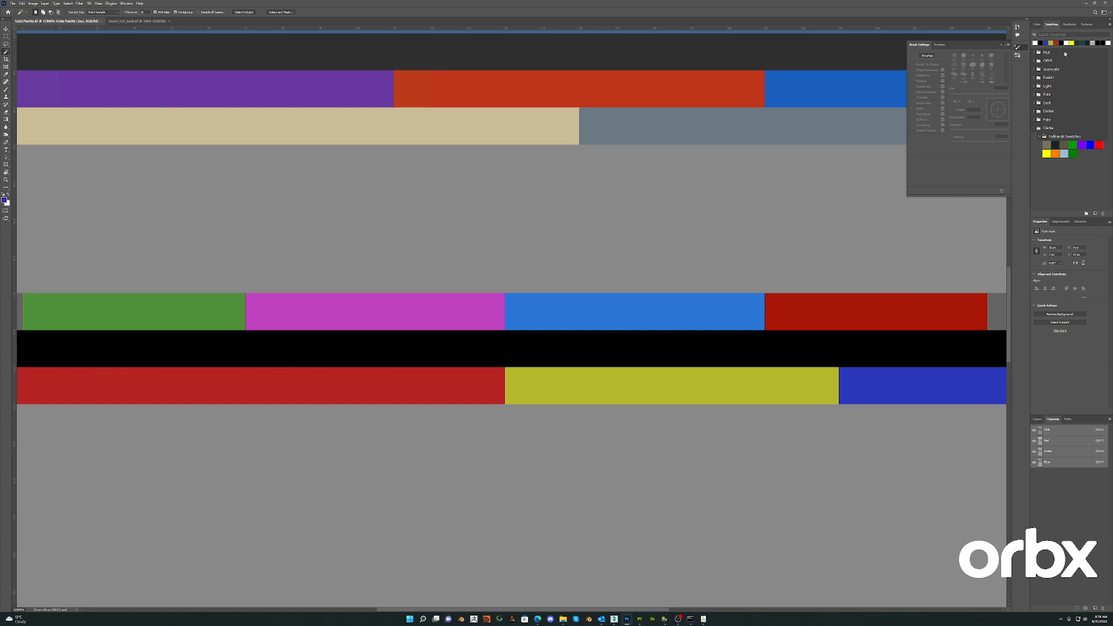
{"action": "left_click", "coordinate": [1086, 5]}
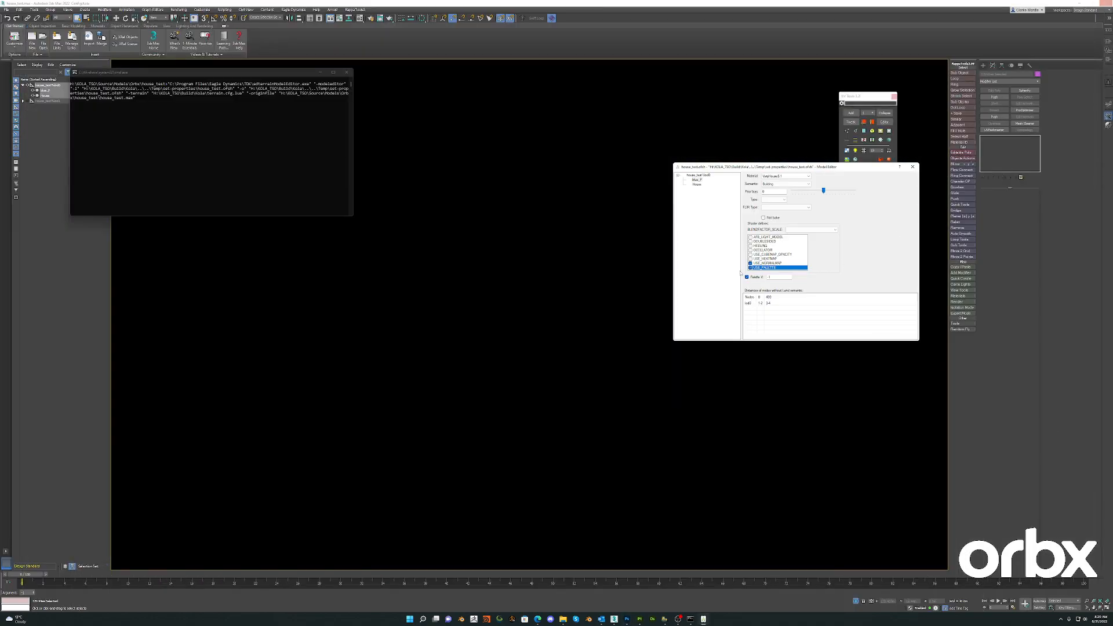
{"action": "left_click_drag", "start_coordinate": [776, 278], "coordinate": [742, 276]}
{"action": "type", "text": "33"}
{"action": "left_click", "coordinate": [913, 169]}
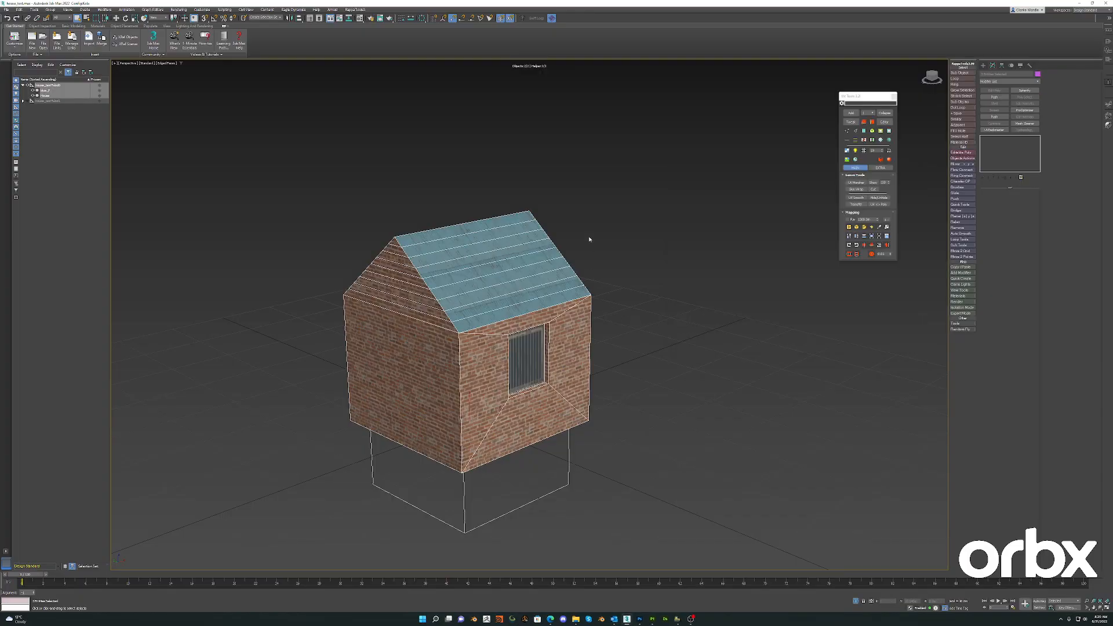
- Preview the house in the external model viewer, inspect the colored roof and wall up close, and check its color variations
{"action": "left_click", "coordinate": [1109, 105]}
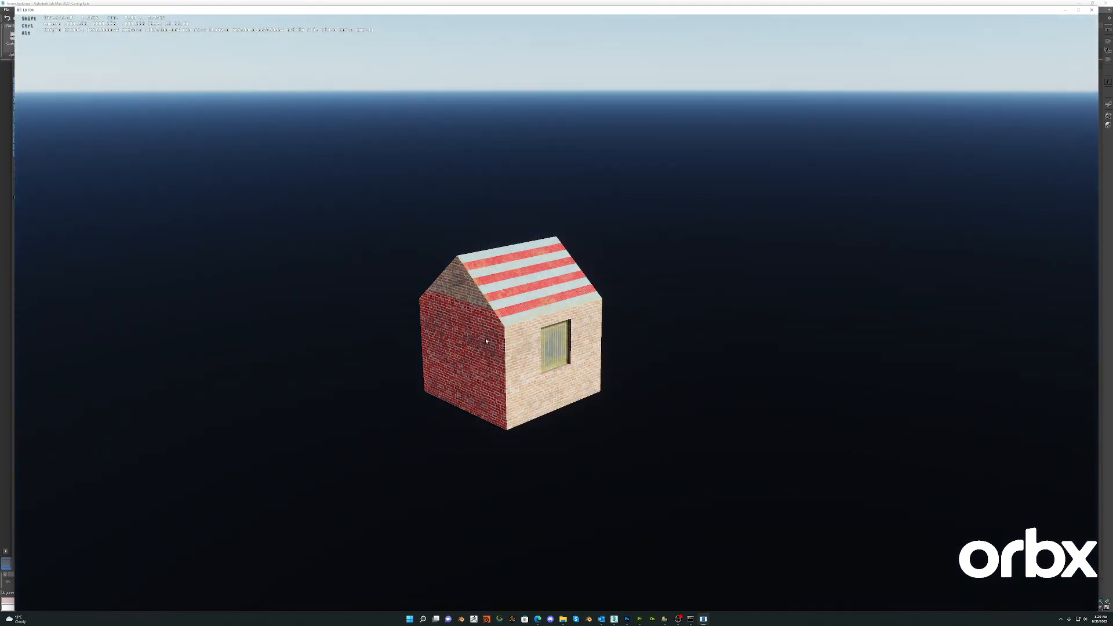
{"action": "scroll", "coordinate": [510, 319], "scroll_direction": "up", "scroll_amount": 10}
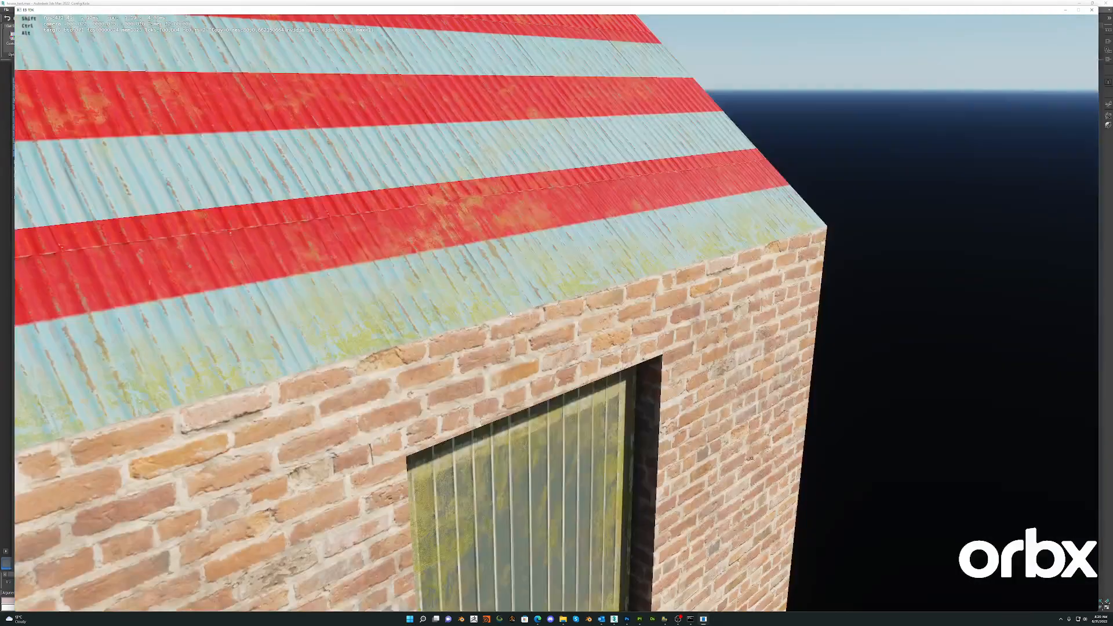
{"action": "scroll", "coordinate": [510, 313], "scroll_direction": "down", "scroll_amount": 5}
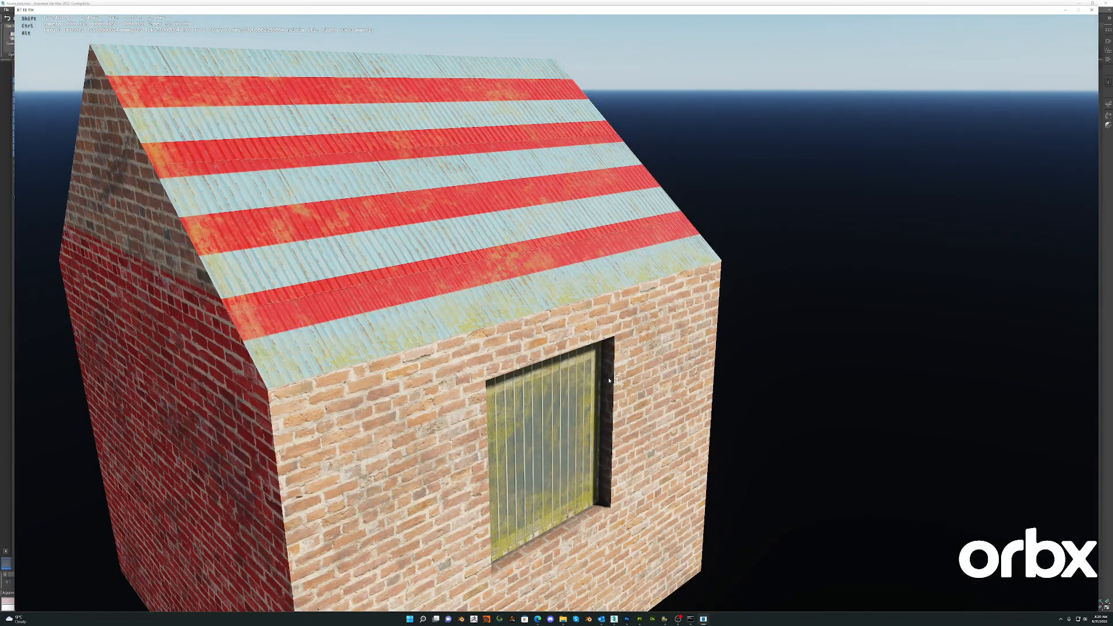
{"action": "scroll", "coordinate": [562, 361], "scroll_direction": "down", "scroll_amount": 10}
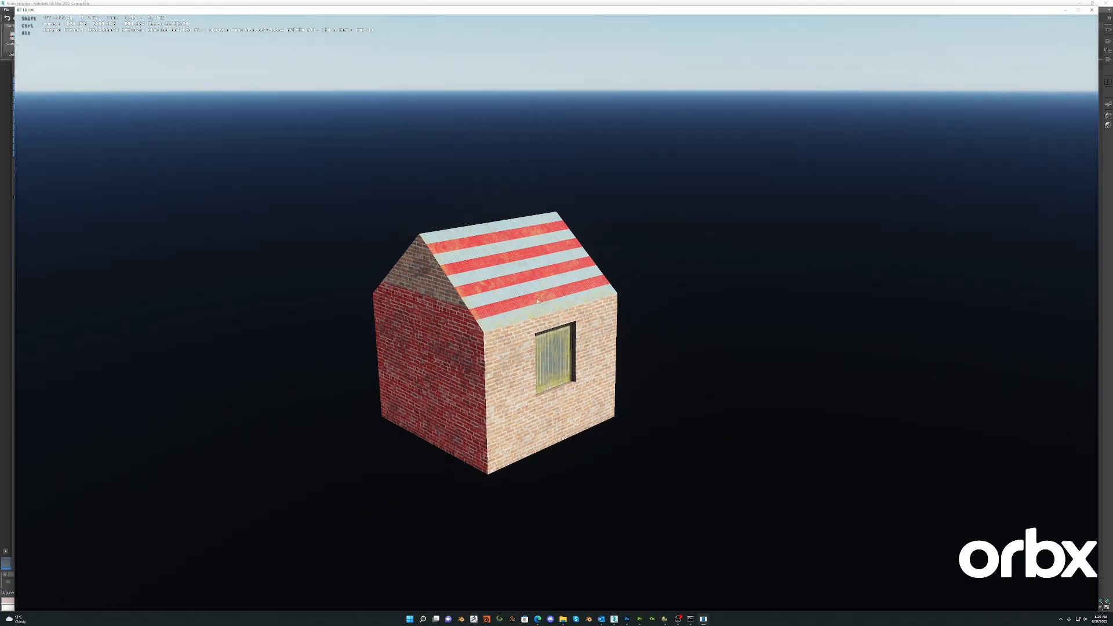
{"action": "key", "text": "space"}
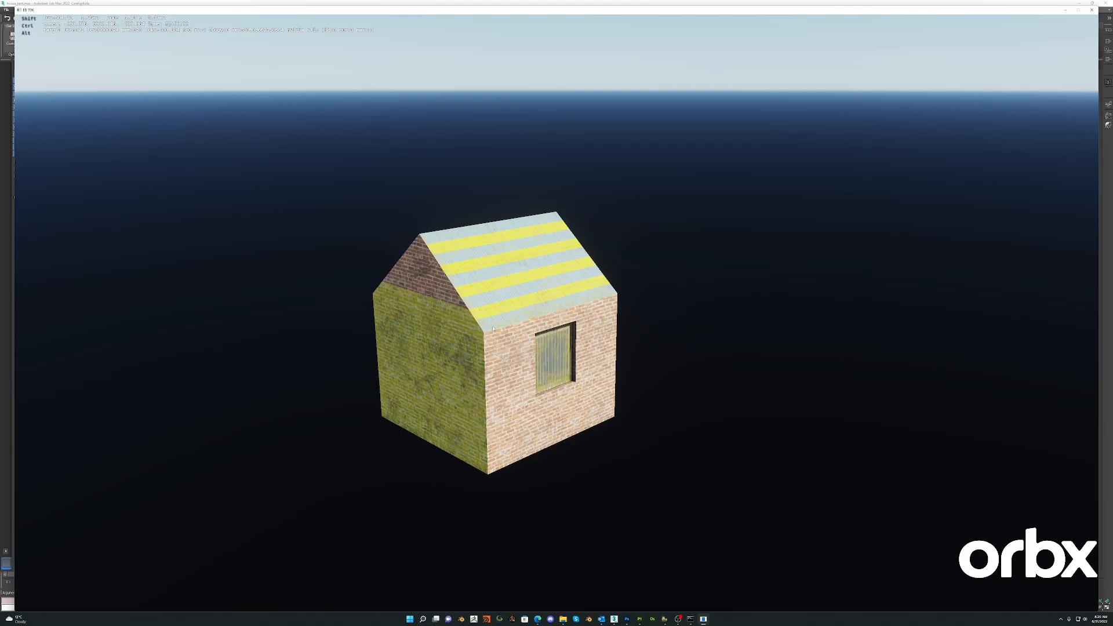
{"action": "key", "text": "r"}
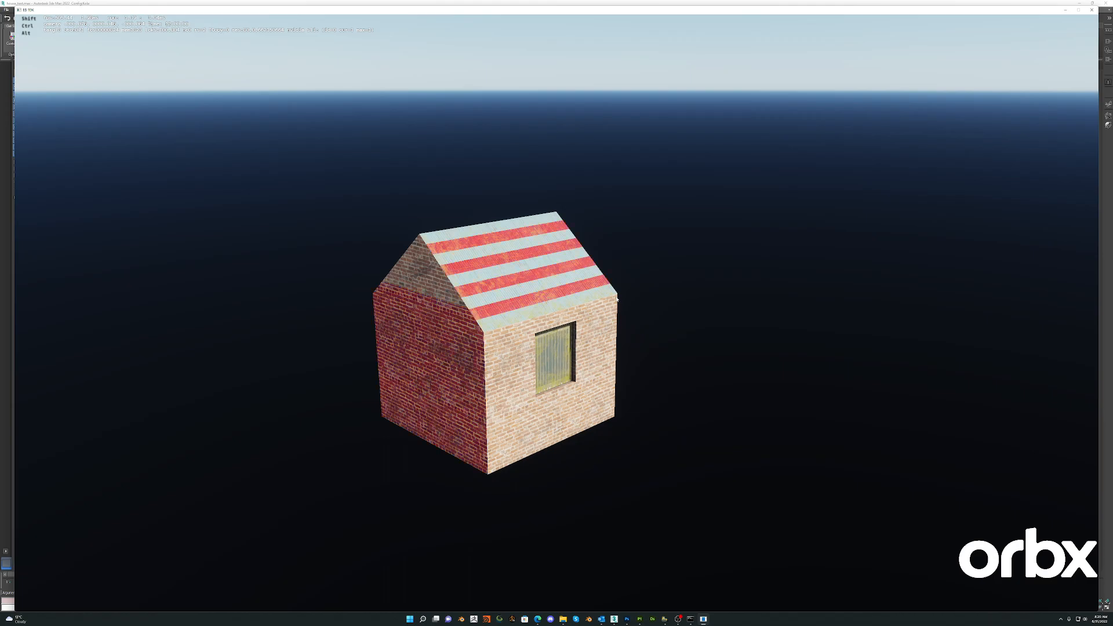
{"action": "key", "text": "Escape"}
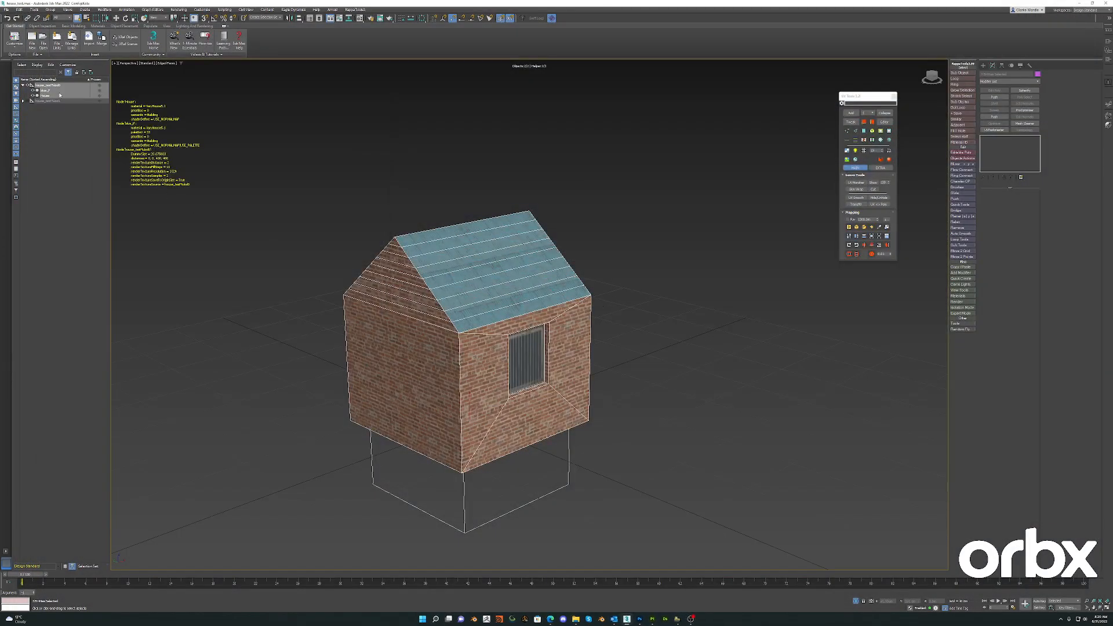
- Reopen the house in the Model Editor and switch to Photoshop to examine the upper rows of the palette image
{"action": "left_click", "coordinate": [1108, 117]}
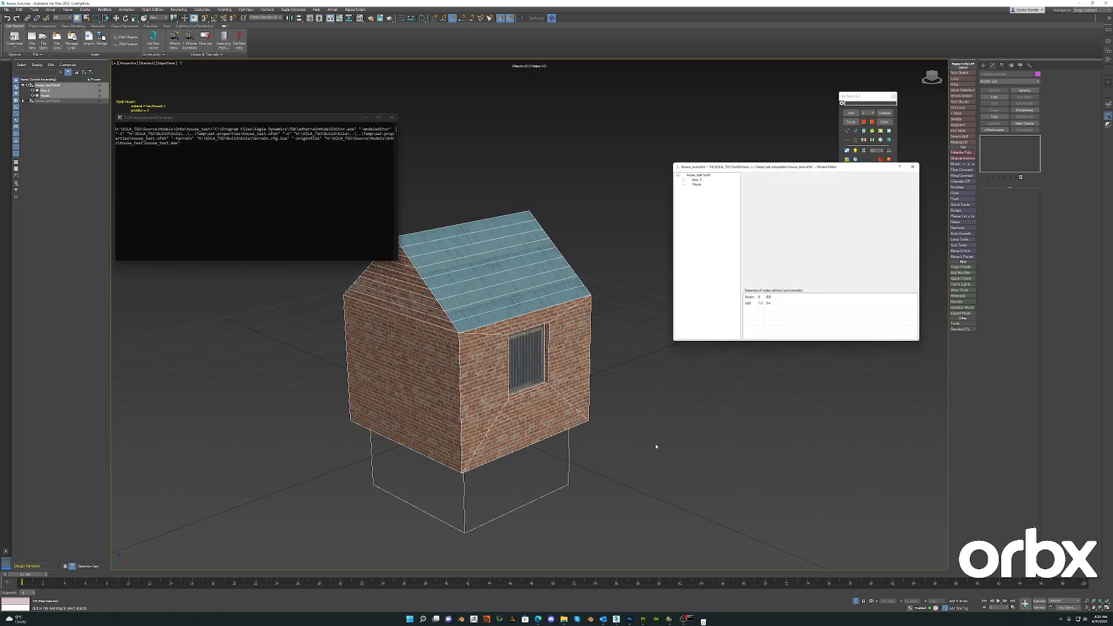
{"action": "left_click", "coordinate": [627, 618]}
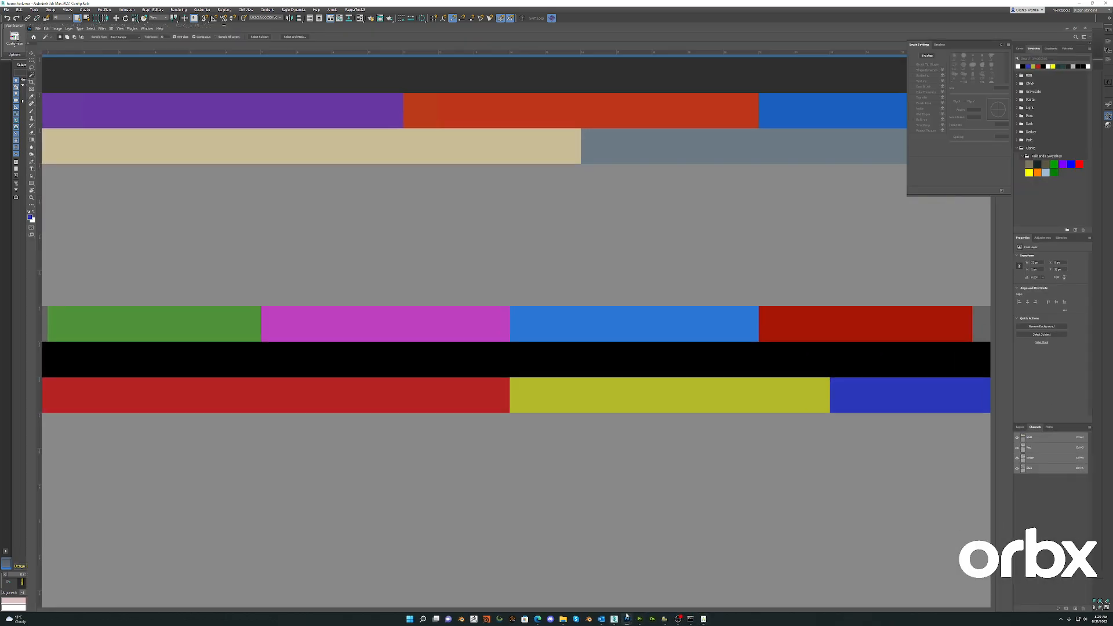
{"action": "scroll", "coordinate": [516, 185], "scroll_direction": "down", "scroll_amount": 10, "text": "alt"}
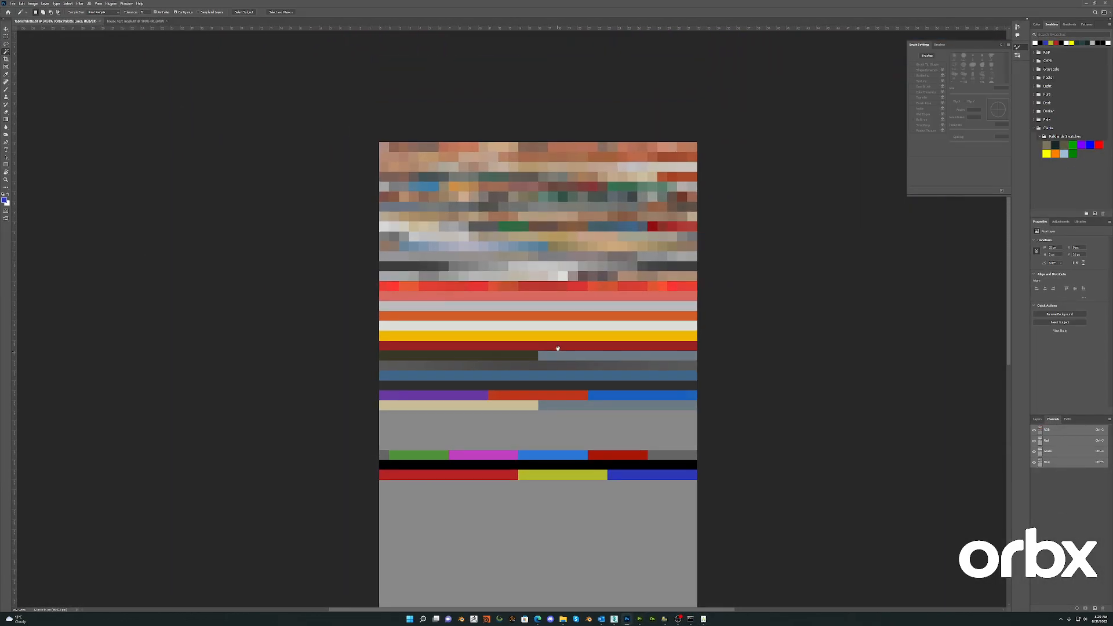
{"action": "scroll", "coordinate": [506, 235], "scroll_direction": "up", "scroll_amount": 3, "text": "alt"}
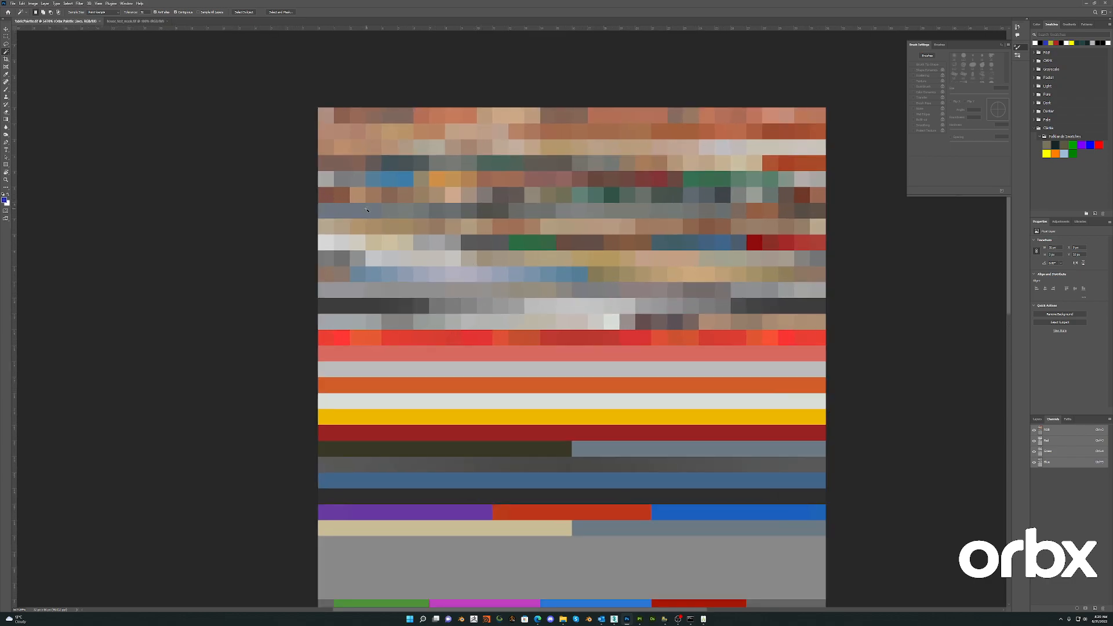
{"action": "left_click_drag", "start_coordinate": [382, 198], "coordinate": [130, 194]}
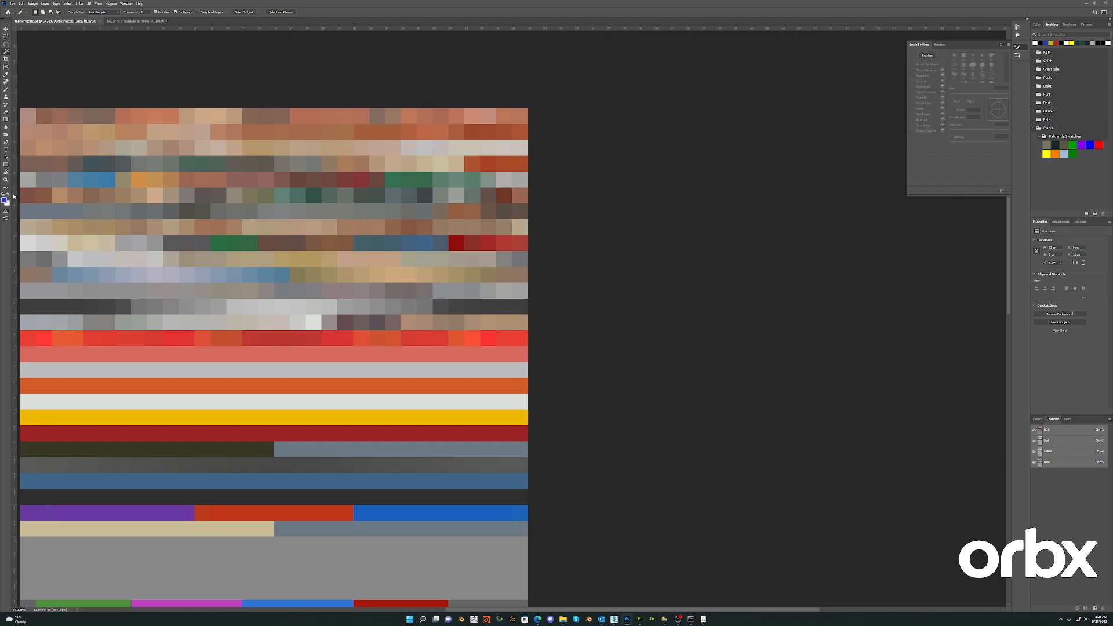
- Return to the Model Editor, set the palette mesh node's palette X to 5, and close the editor
{"action": "key", "text": "alt+Tab"}
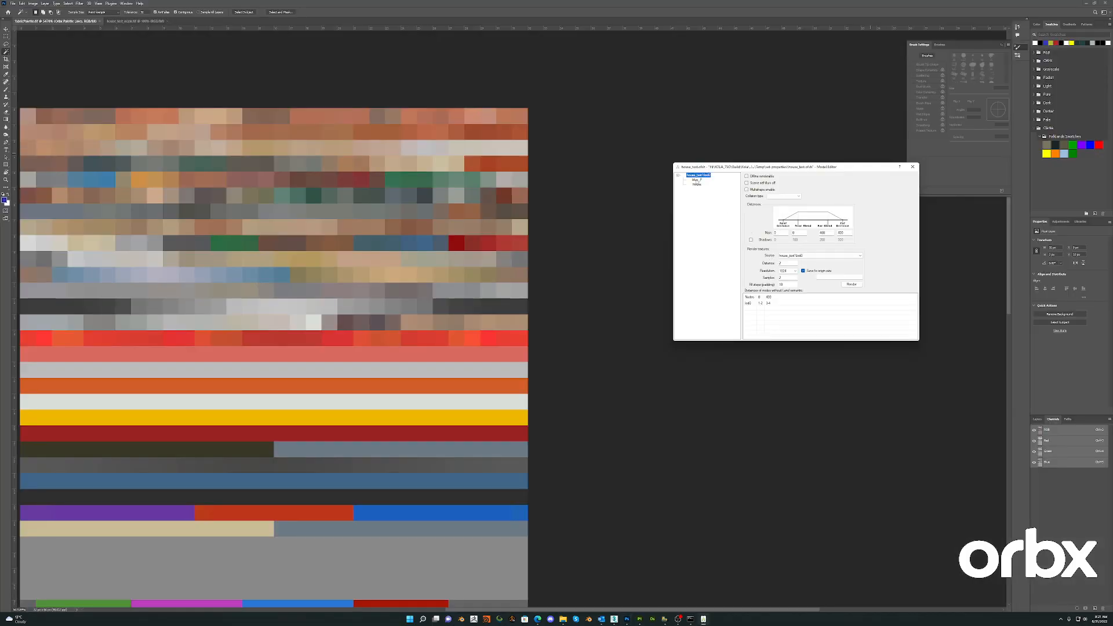
{"action": "key", "text": "Down"}
{"action": "double_click", "coordinate": [779, 277]}
{"action": "type", "text": "5"}
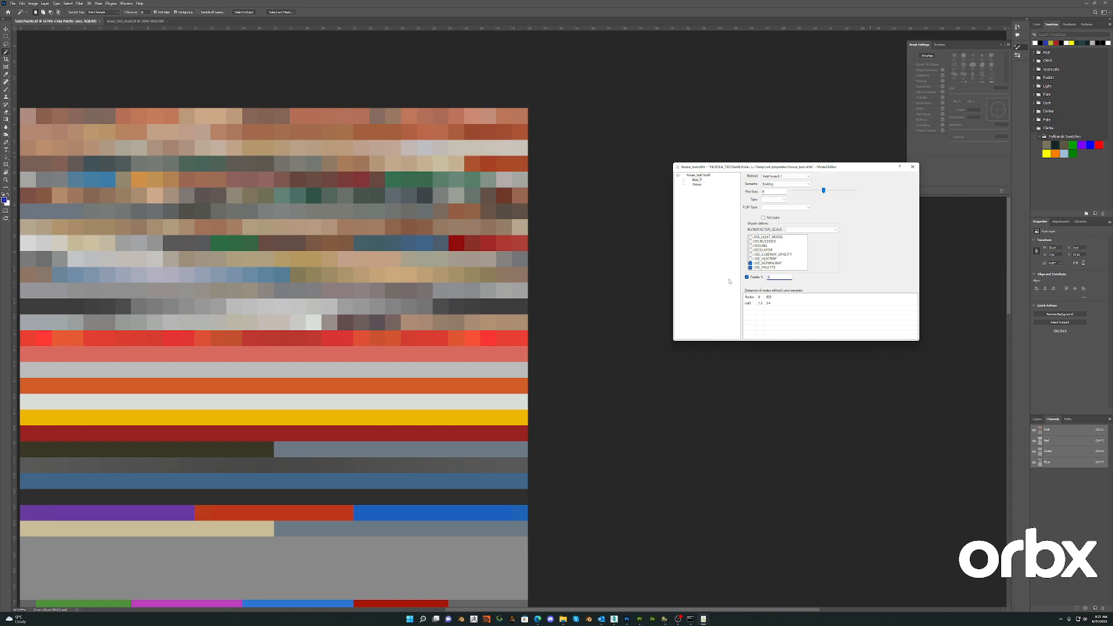
{"action": "left_click", "coordinate": [913, 166]}
{"action": "key", "text": "alt+Tab"}
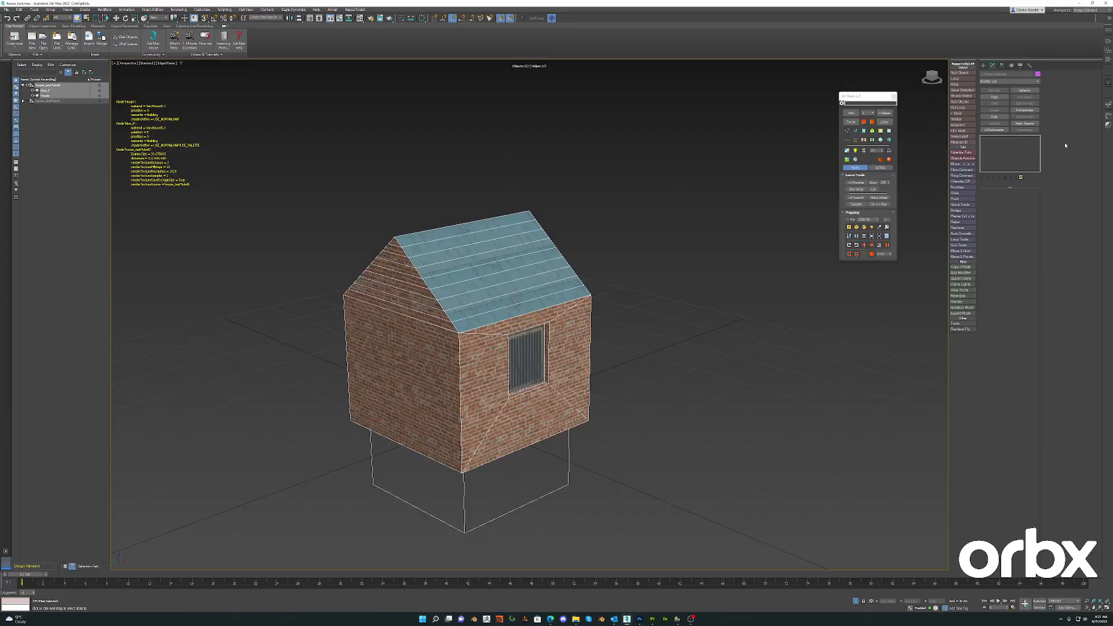
- Check the house with its new palette row in the external model viewer
{"action": "left_click", "coordinate": [1111, 104]}
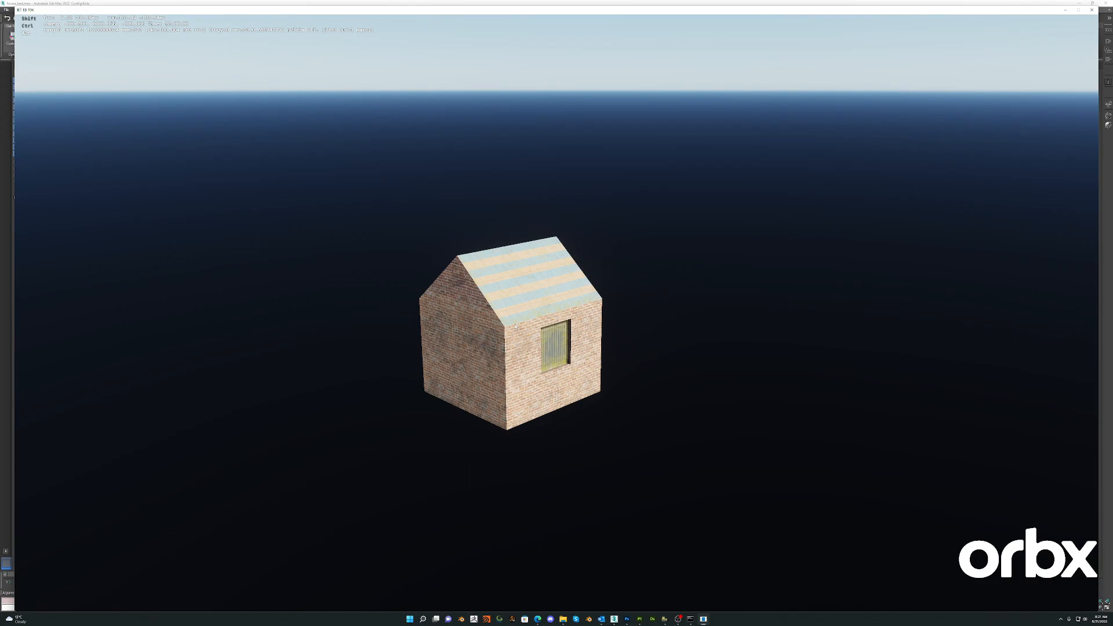
{"action": "scroll", "coordinate": [499, 327], "scroll_direction": "up", "scroll_amount": 5}
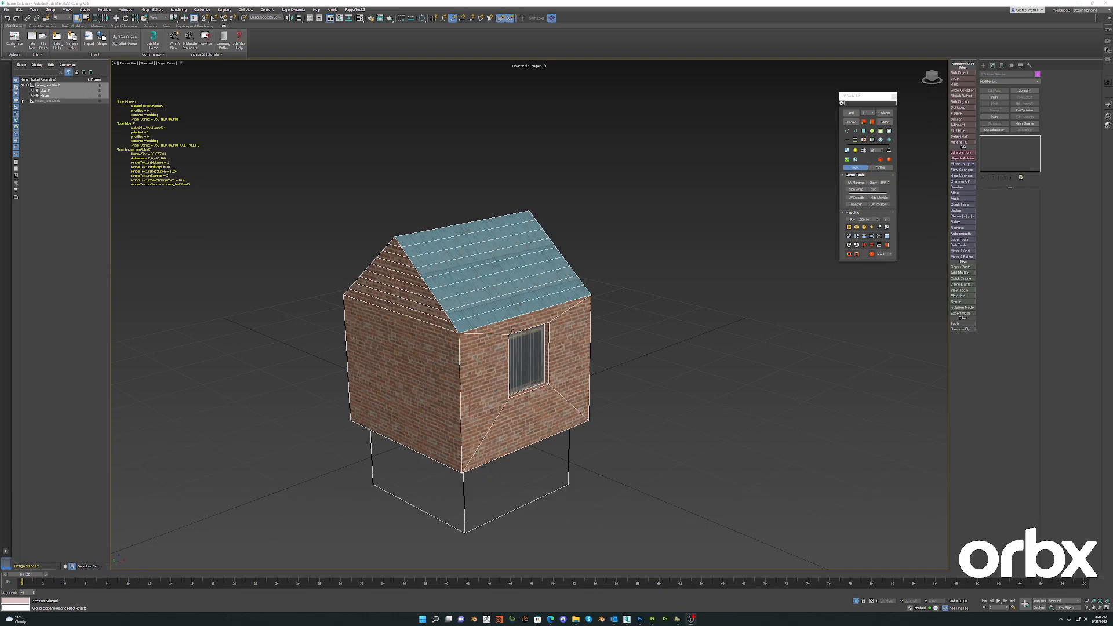
- Apply a Push modifier to the second house copy's mesh and set a small push value
{"action": "scroll", "coordinate": [511, 330], "scroll_direction": "down", "scroll_amount": 5}
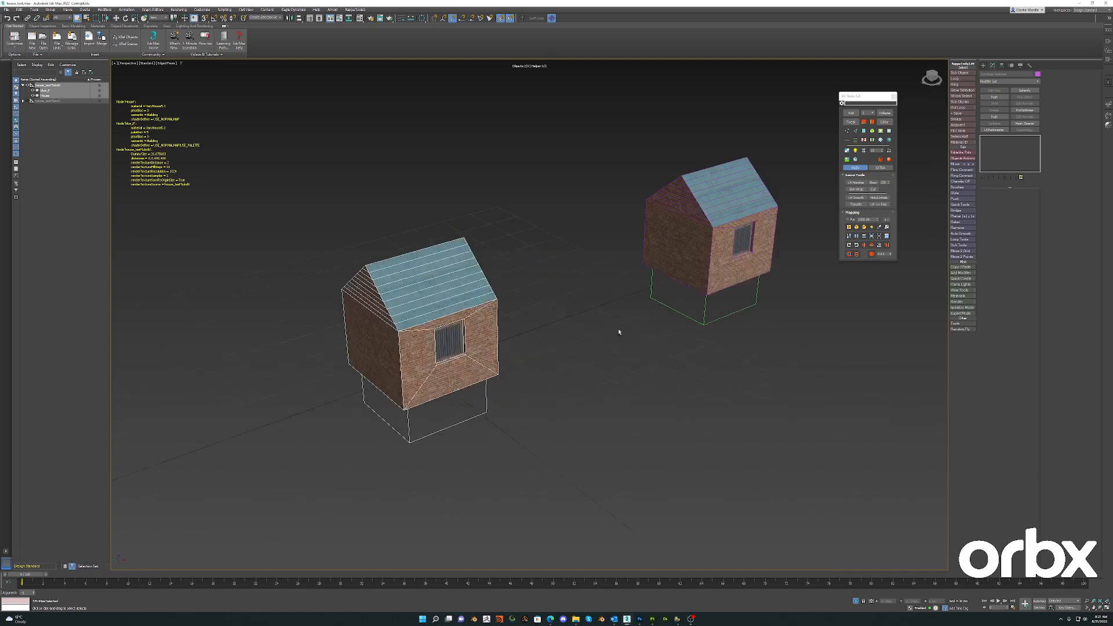
{"action": "scroll", "coordinate": [617, 330], "scroll_direction": "up", "scroll_amount": 2}
{"action": "middle_click_drag", "start_coordinate": [699, 330], "coordinate": [599, 357], "text": "alt"}
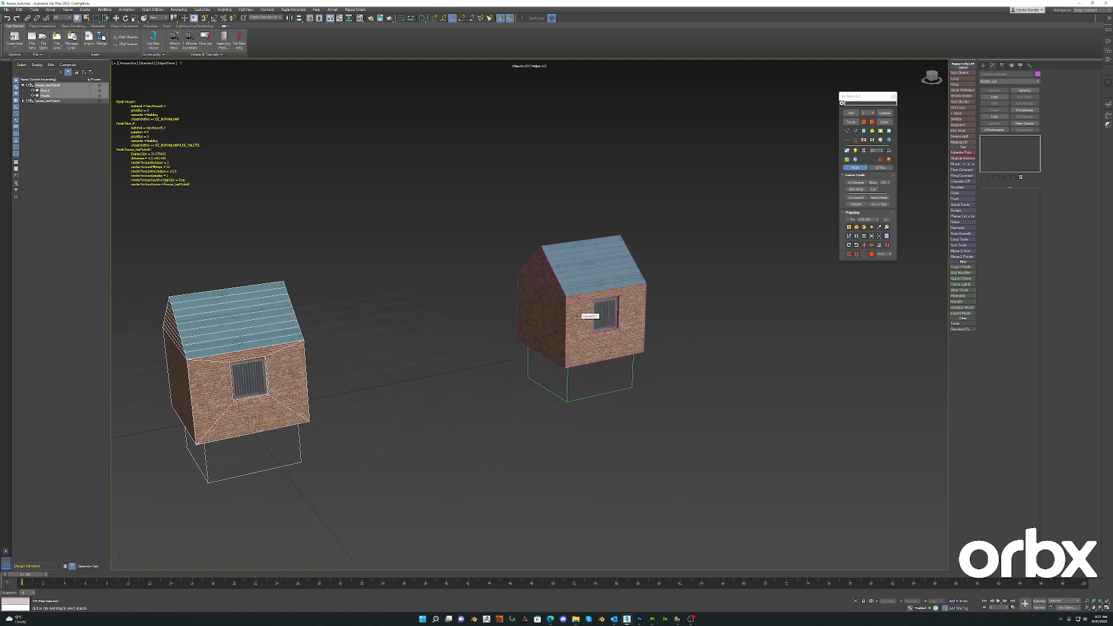
{"action": "mouse_move", "coordinate": [577, 316]}
{"action": "middle_mouse_down", "text": "alt"}
{"action": "mouse_move", "coordinate": [587, 339]}
{"action": "mouse_move", "coordinate": [577, 359]}
{"action": "mouse_move", "coordinate": [576, 334]}
{"action": "mouse_move", "coordinate": [561, 322]}
{"action": "middle_mouse_up", "text": "alt"}
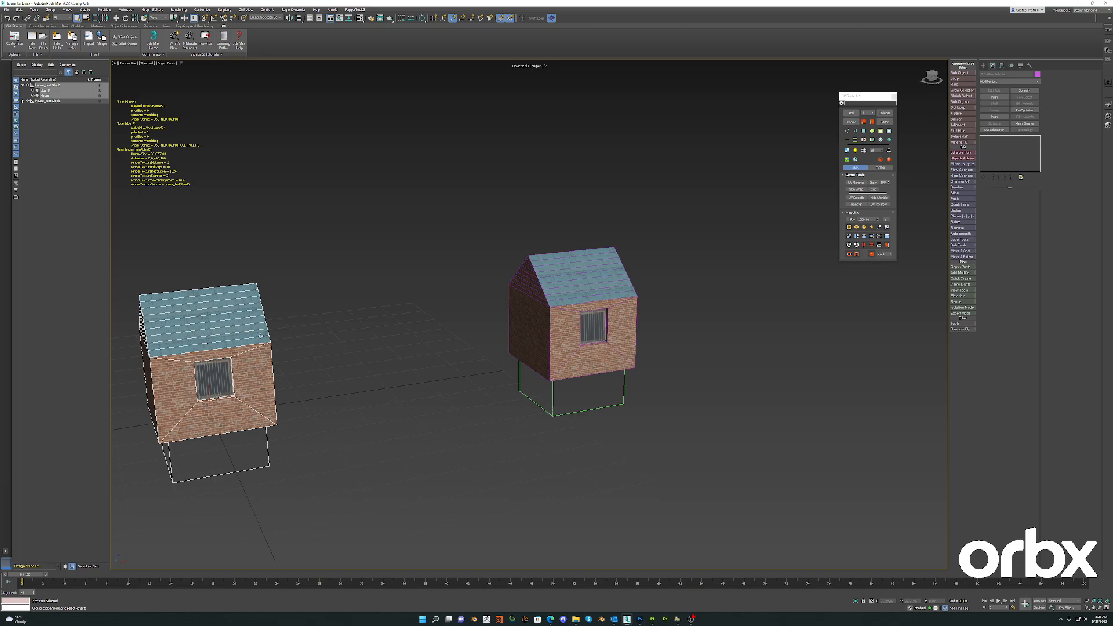
{"action": "middle_click_drag", "start_coordinate": [649, 316], "coordinate": [454, 343]}
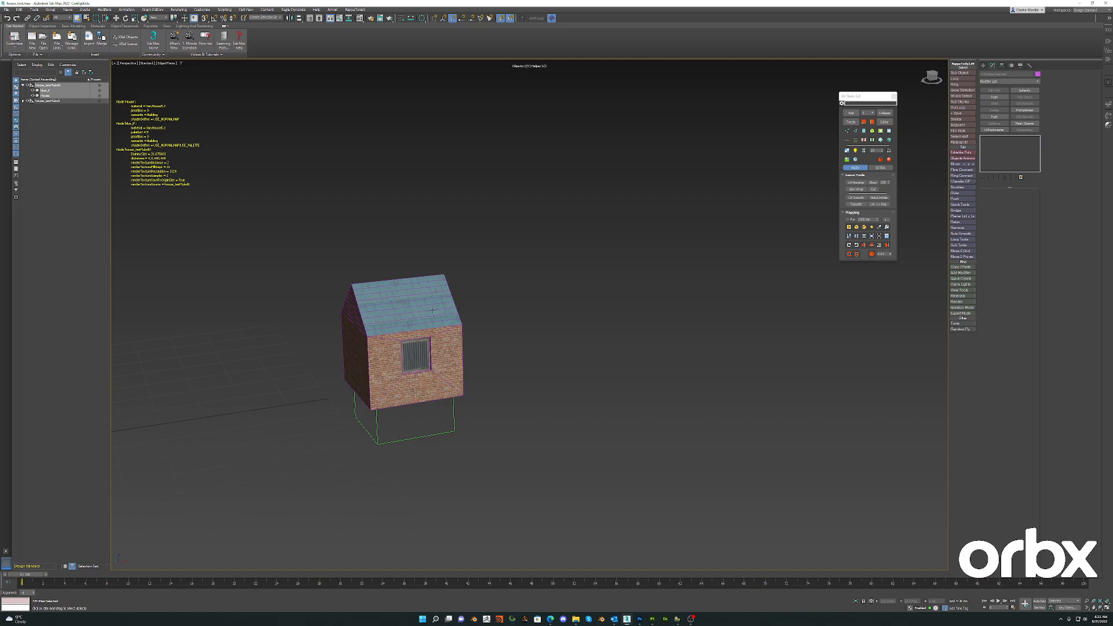
{"action": "middle_click_drag", "start_coordinate": [541, 332], "coordinate": [634, 332], "text": "alt"}
{"action": "left_click", "coordinate": [548, 313]}
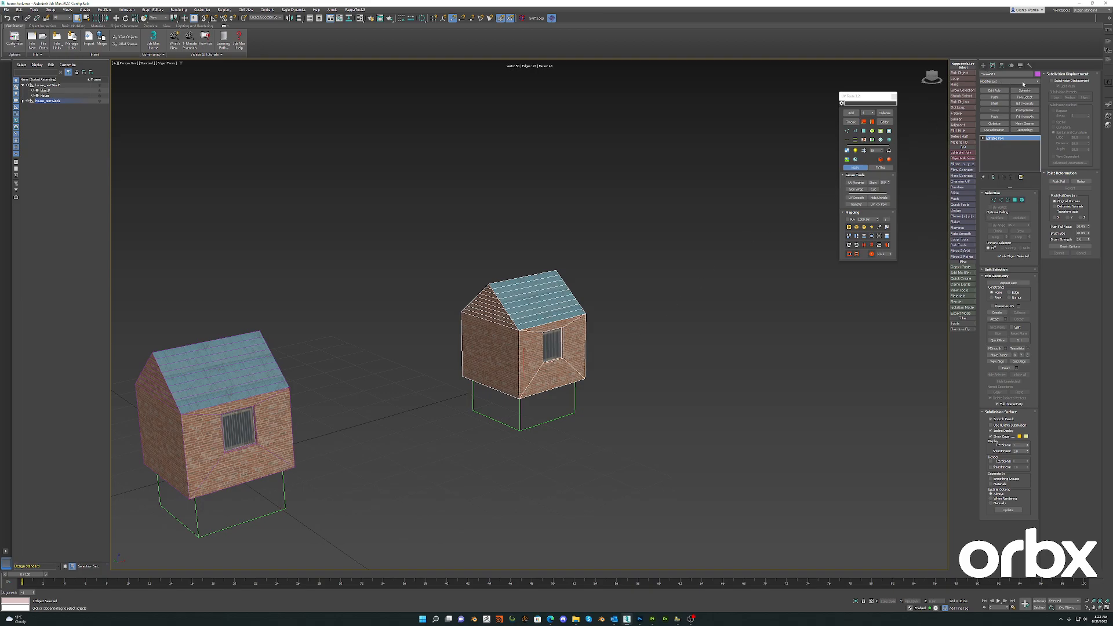
{"action": "left_click", "coordinate": [989, 118]}
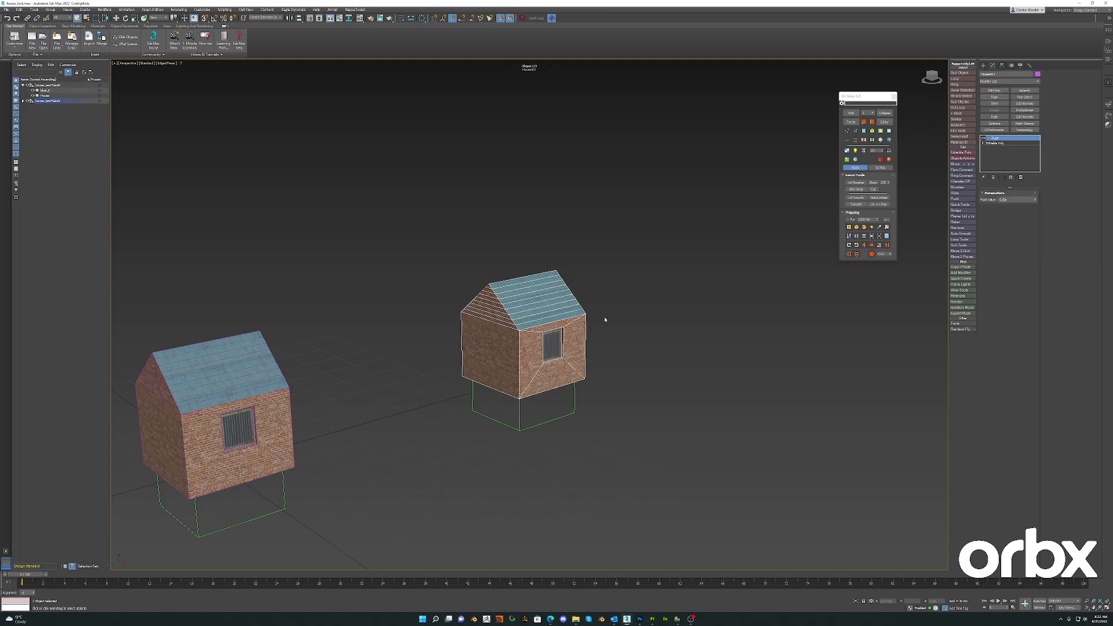
{"action": "scroll", "coordinate": [612, 319], "scroll_direction": "up", "scroll_amount": 8}
{"action": "middle_click_drag", "start_coordinate": [743, 333], "coordinate": [754, 288]}
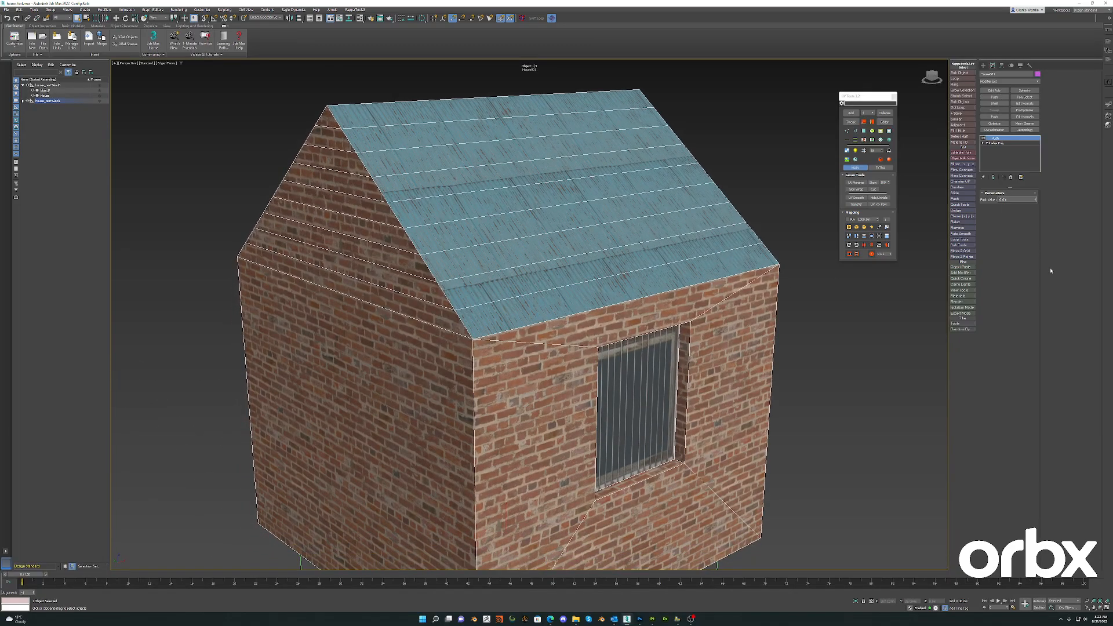
{"action": "key", "text": "Return"}
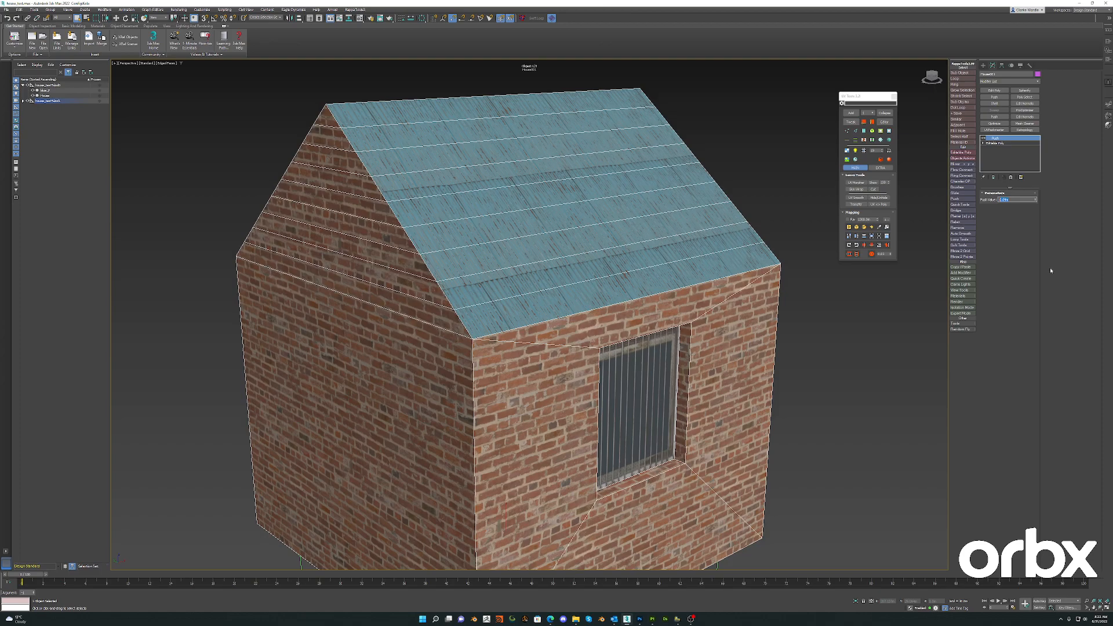
- Collapse the second house's whole modifier stack
{"action": "right_click", "coordinate": [1005, 142]}
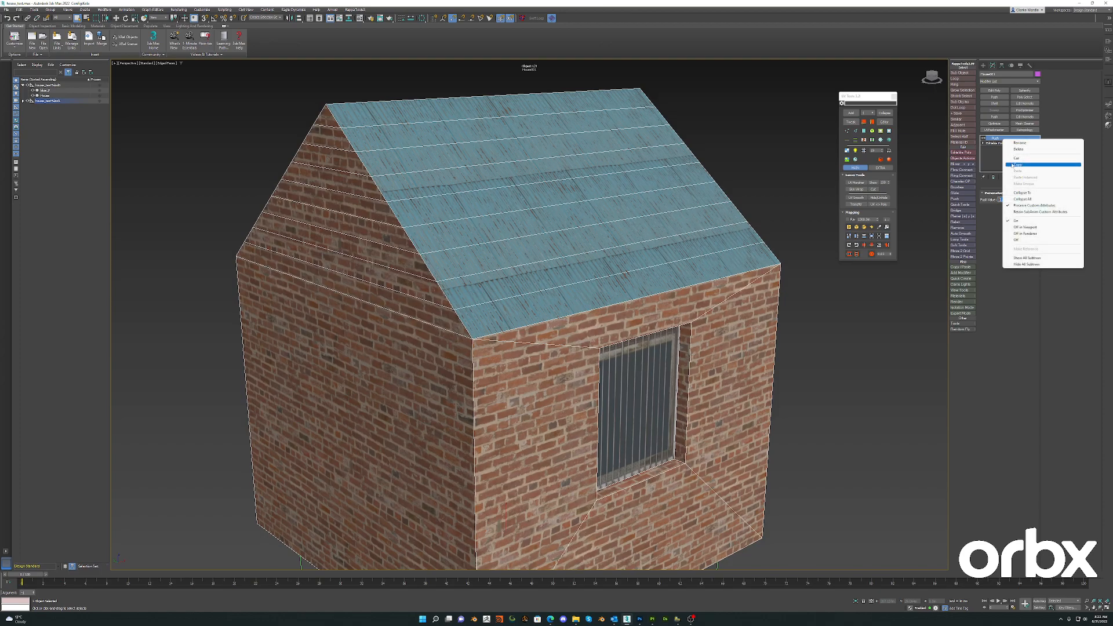
{"action": "left_click", "coordinate": [1020, 199]}
{"action": "scroll", "coordinate": [689, 266], "scroll_direction": "down", "scroll_amount": 5}
{"action": "middle_click_drag", "start_coordinate": [725, 297], "coordinate": [624, 322], "text": "alt"}
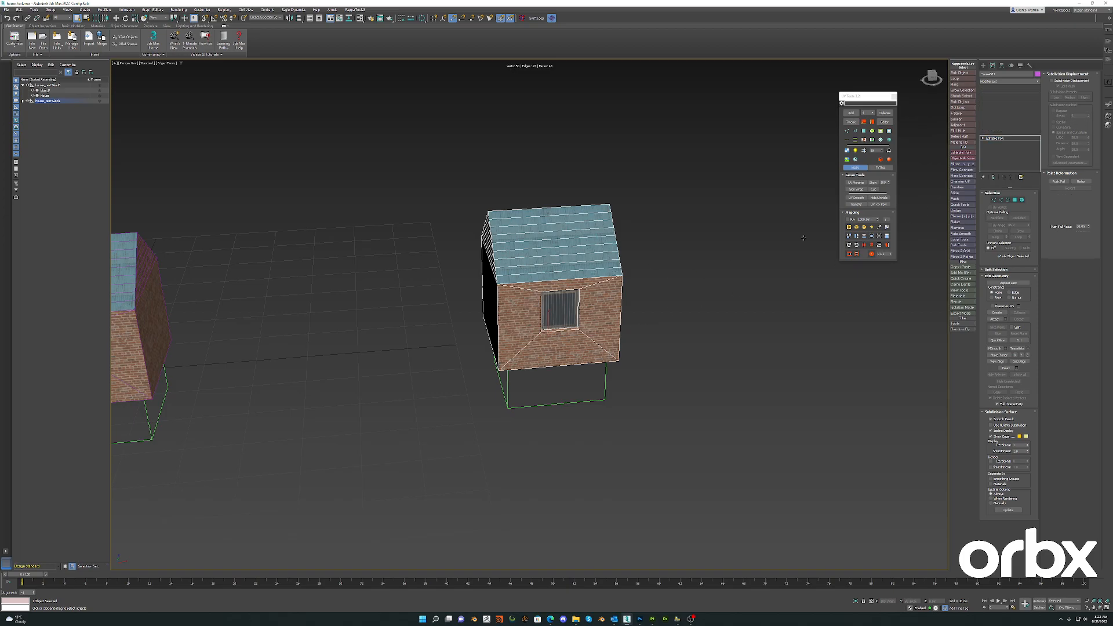
- Open the model in the Model Editor and set the second LOD node's main distances to 300, 400, 1000 and 1000
{"action": "left_click", "coordinate": [1103, 120]}
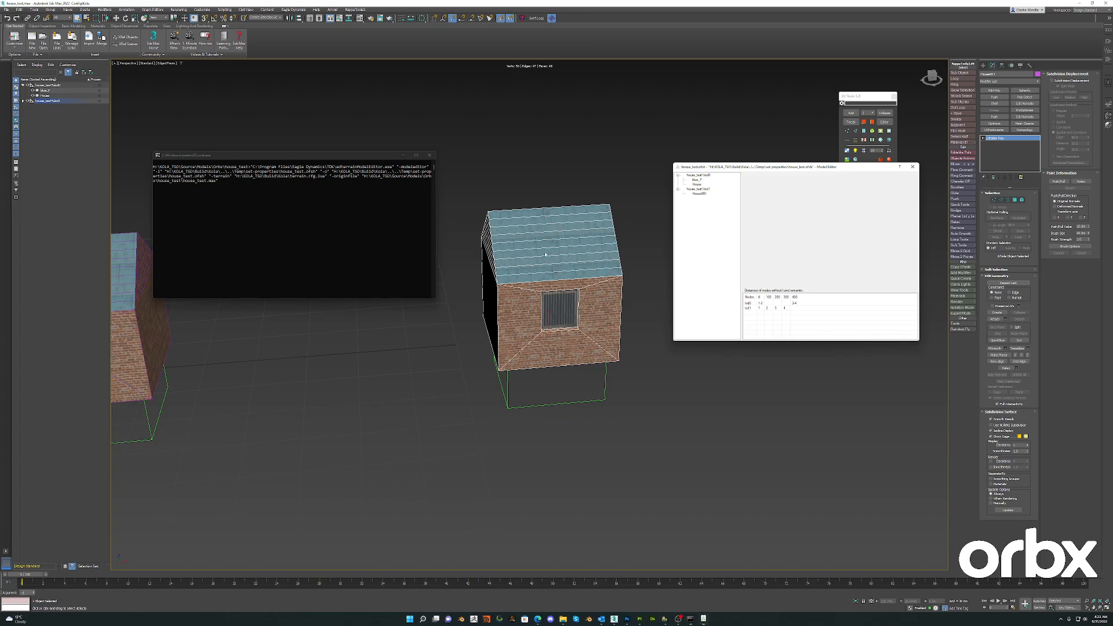
{"action": "left_click", "coordinate": [698, 189]}
{"action": "left_click", "coordinate": [782, 232]}
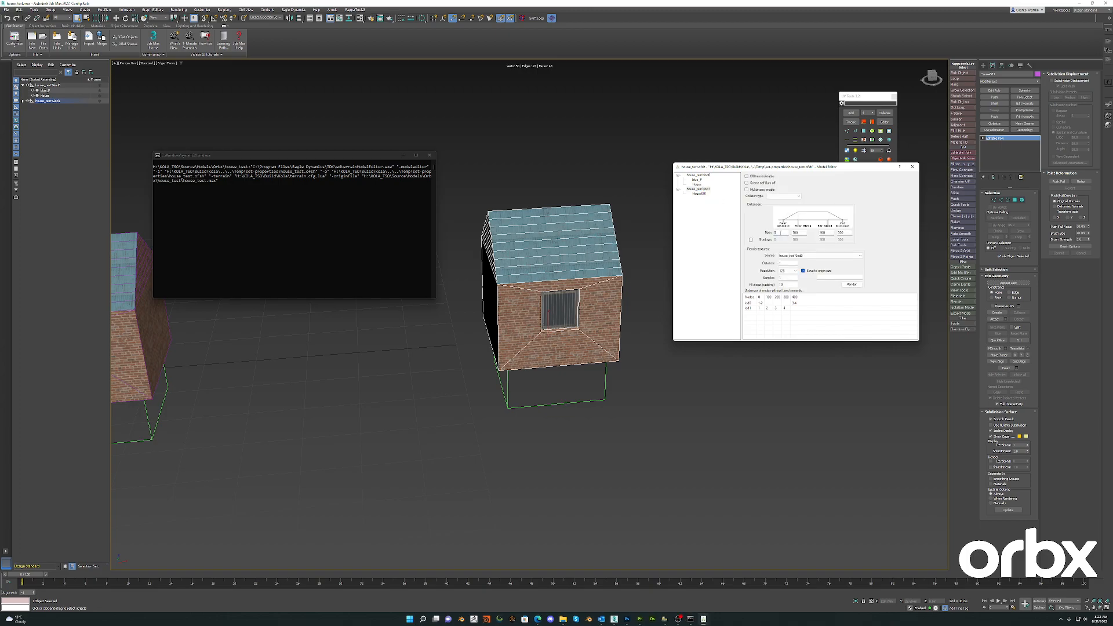
{"action": "type", "text": "300"}
{"action": "key", "text": "Tab"}
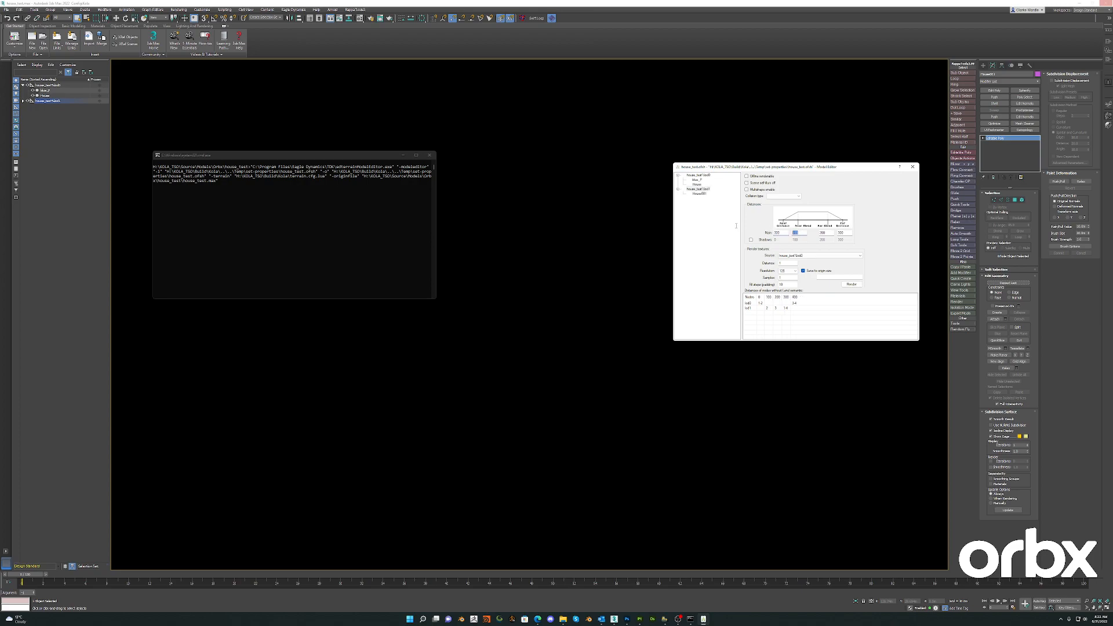
{"action": "type", "text": "400"}
{"action": "key", "text": "Tab"}
{"action": "type", "text": "10001000"}
- Enable the separate distances beneath the second LOD's main ones and set its near distance to 0 and far distance to 200
{"action": "left_click", "coordinate": [750, 239]}
{"action": "double_click", "coordinate": [801, 240]}
{"action": "type", "text": "0"}
{"action": "key", "text": "Tab"}
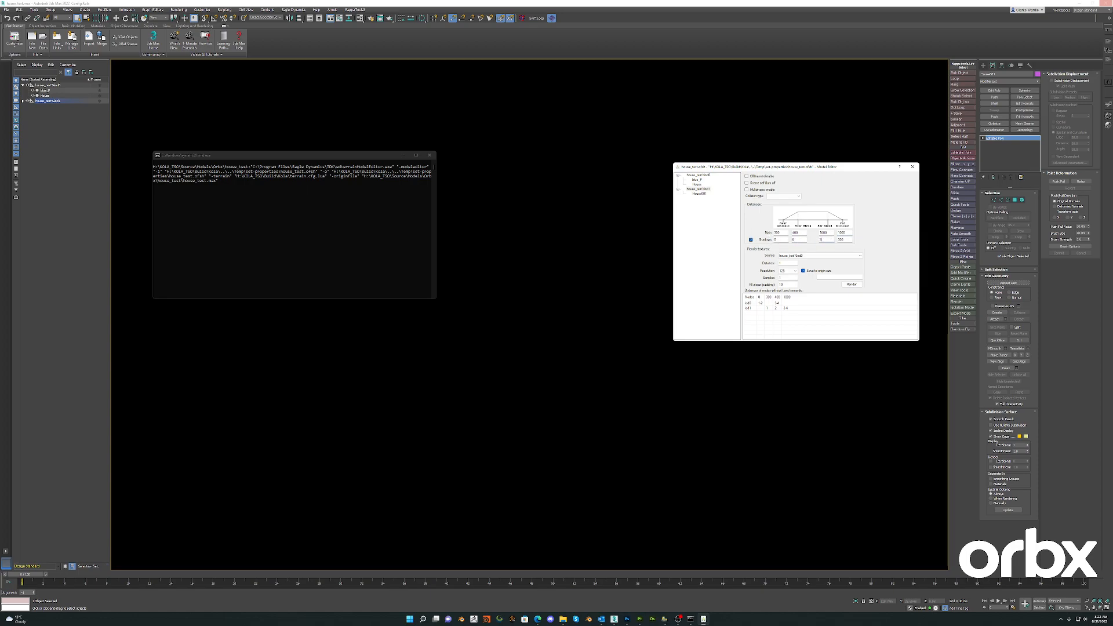
{"action": "type", "text": "200"}
- Adjust the render texture distance and resolution of the second LOD node
{"action": "double_click", "coordinate": [781, 263]}
{"action": "left_click", "coordinate": [789, 271]}
{"action": "left_click", "coordinate": [783, 290]}
- Give the second LOD's house mesh a material, the Building semantic, a higher position size and USE_PALETTE, then close the editor
{"action": "left_click", "coordinate": [700, 194]}
{"action": "left_click", "coordinate": [786, 177]}
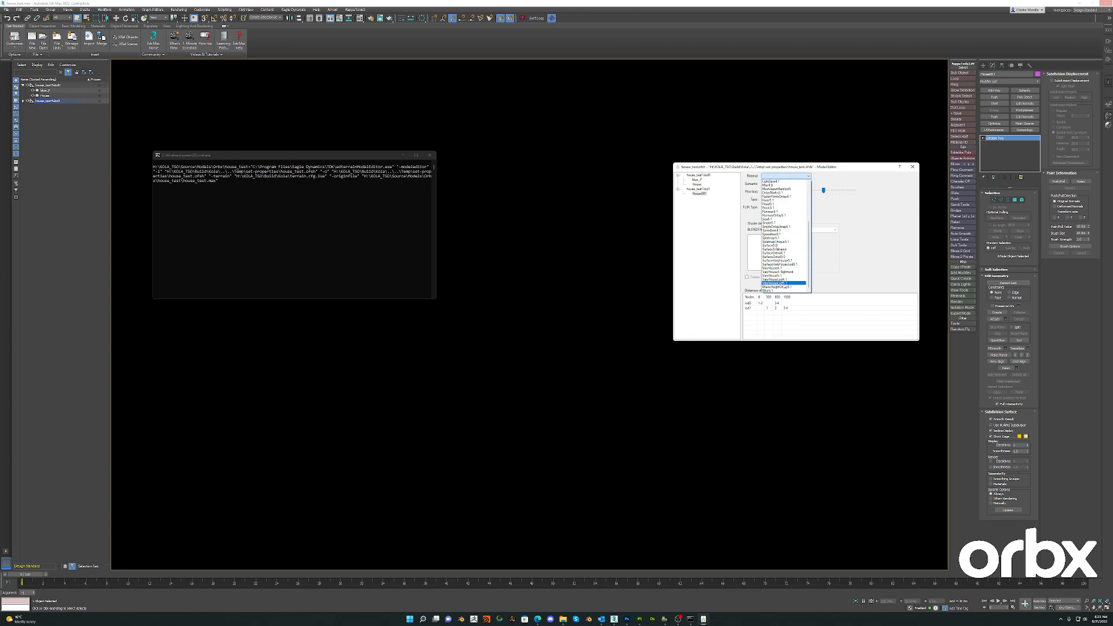
{"action": "left_click", "coordinate": [784, 284]}
{"action": "left_click", "coordinate": [783, 184]}
{"action": "left_click", "coordinate": [781, 194]}
{"action": "left_click_drag", "start_coordinate": [824, 191], "coordinate": [829, 190]}
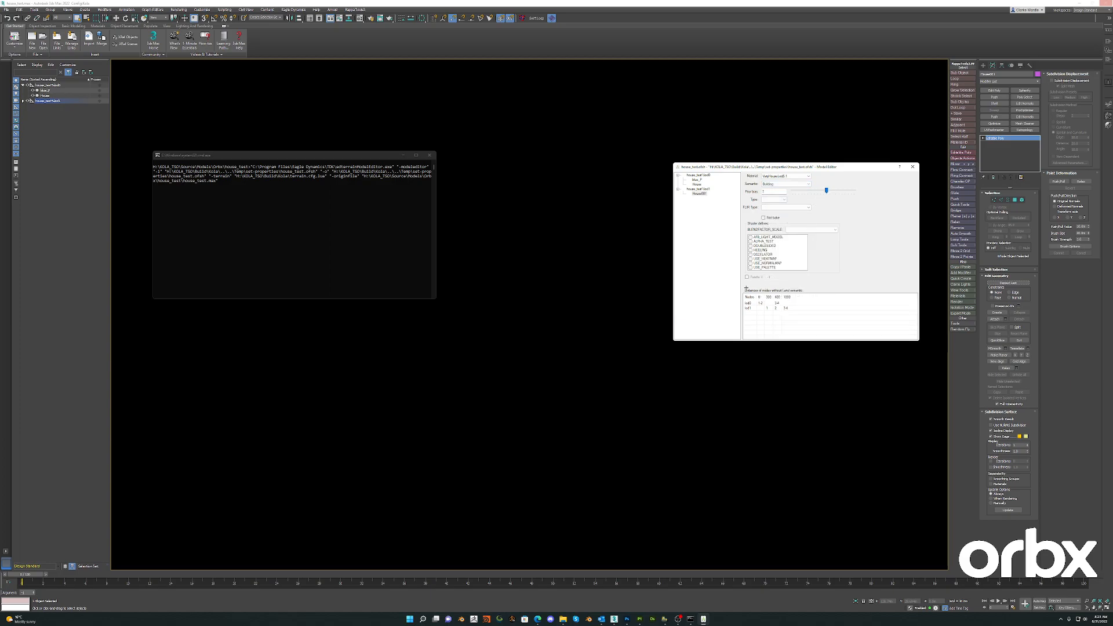
{"action": "left_click", "coordinate": [751, 268]}
{"action": "left_click", "coordinate": [913, 167]}
{"action": "scroll", "coordinate": [693, 377], "scroll_direction": "down", "scroll_amount": 5}
{"action": "middle_click_drag", "start_coordinate": [544, 368], "coordinate": [436, 353], "text": "alt"}
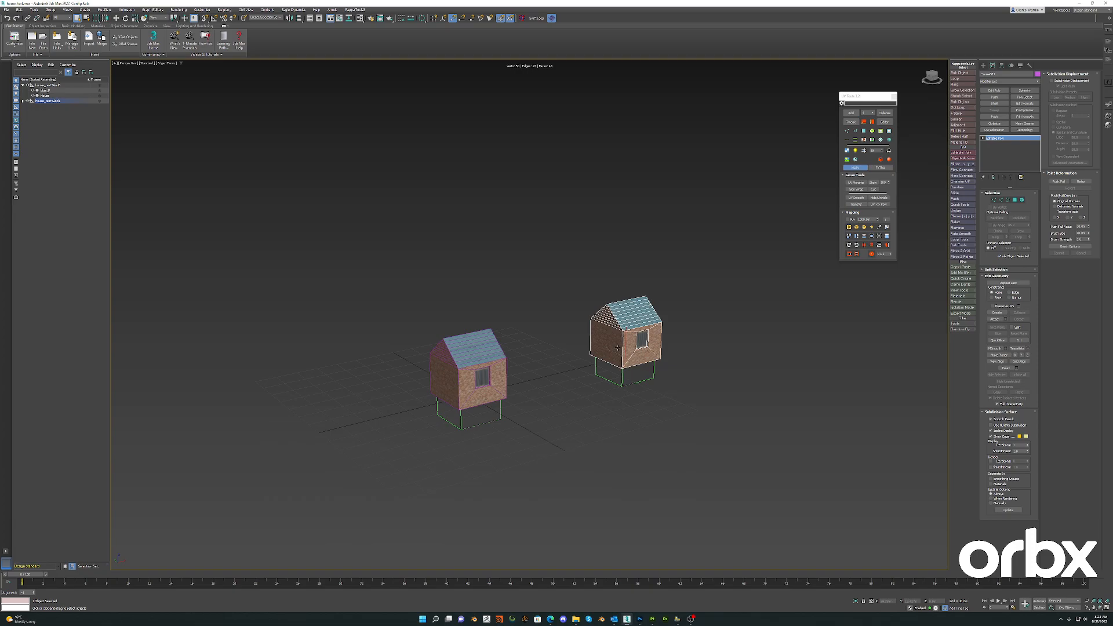
{"action": "middle_click_drag", "start_coordinate": [592, 369], "coordinate": [625, 373], "text": "alt"}
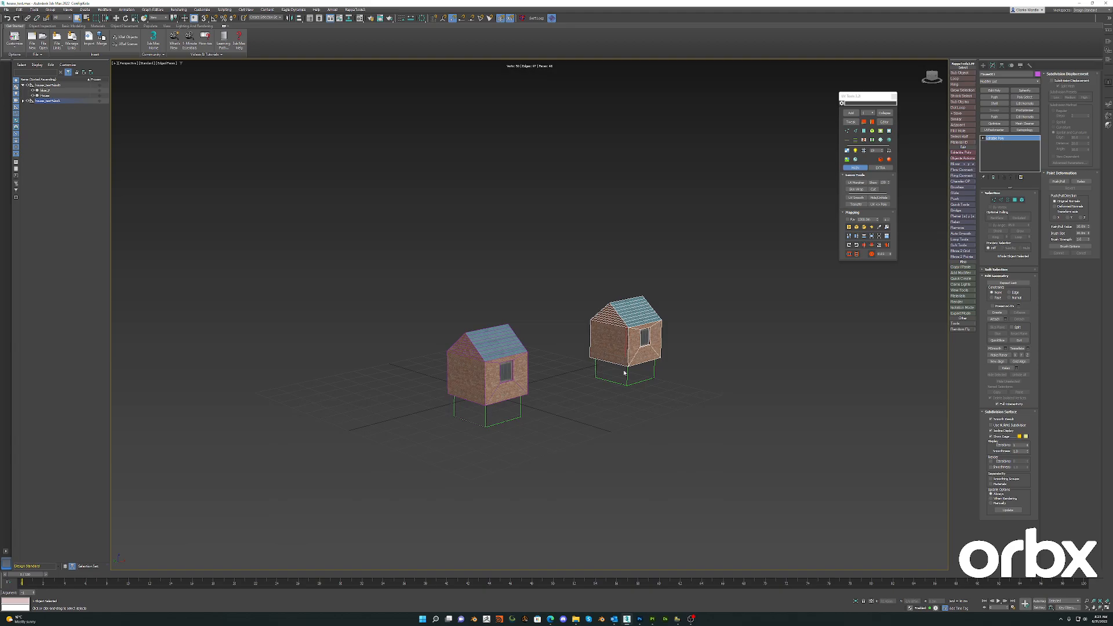